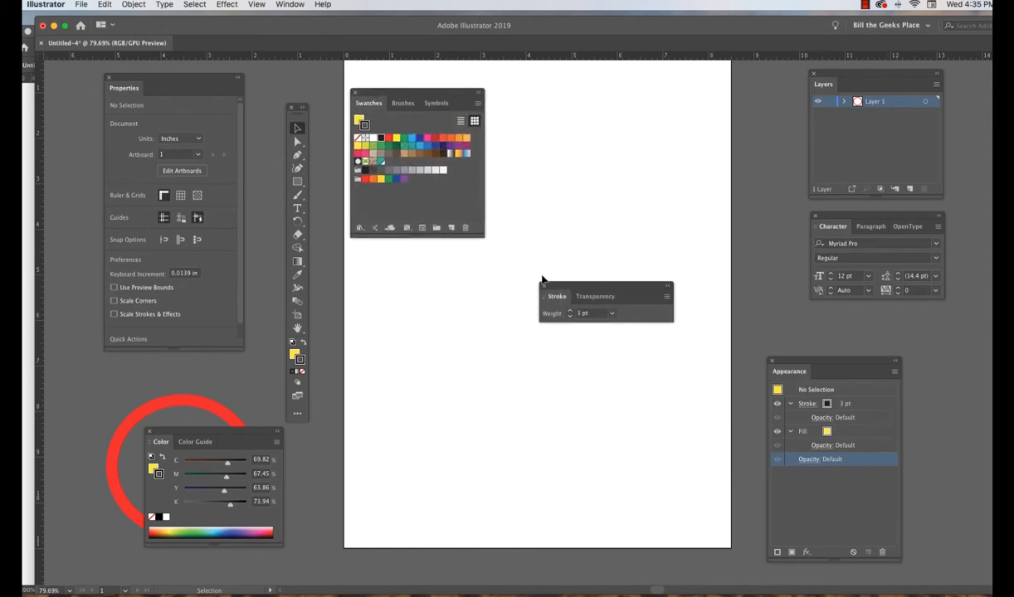
Draw an ellipse about 4.18 in wide and 4.03 in high in the lower right part of the artboard.
drag(567, 287, 345, 271)
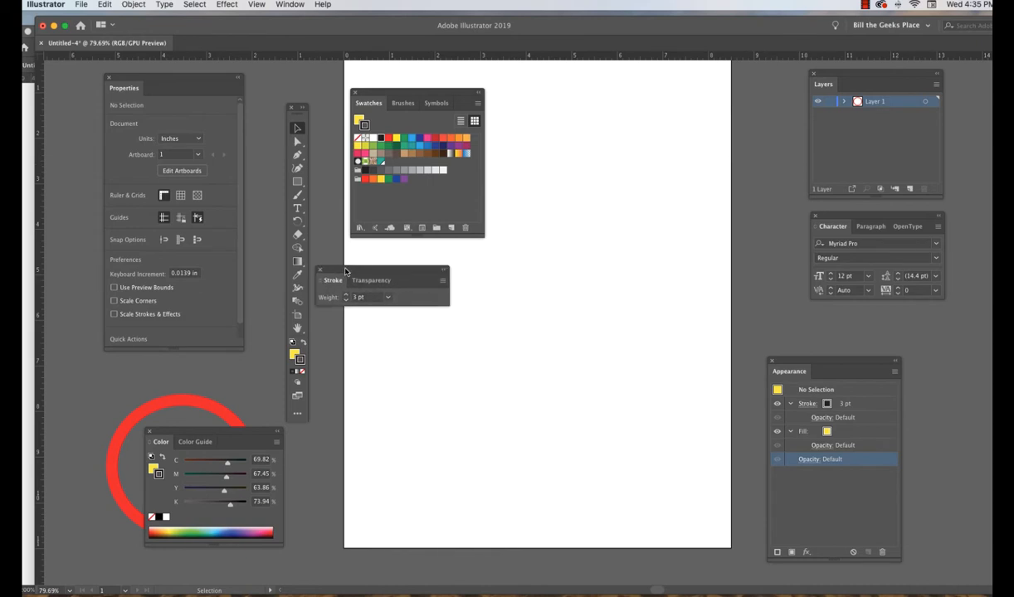
click(297, 182)
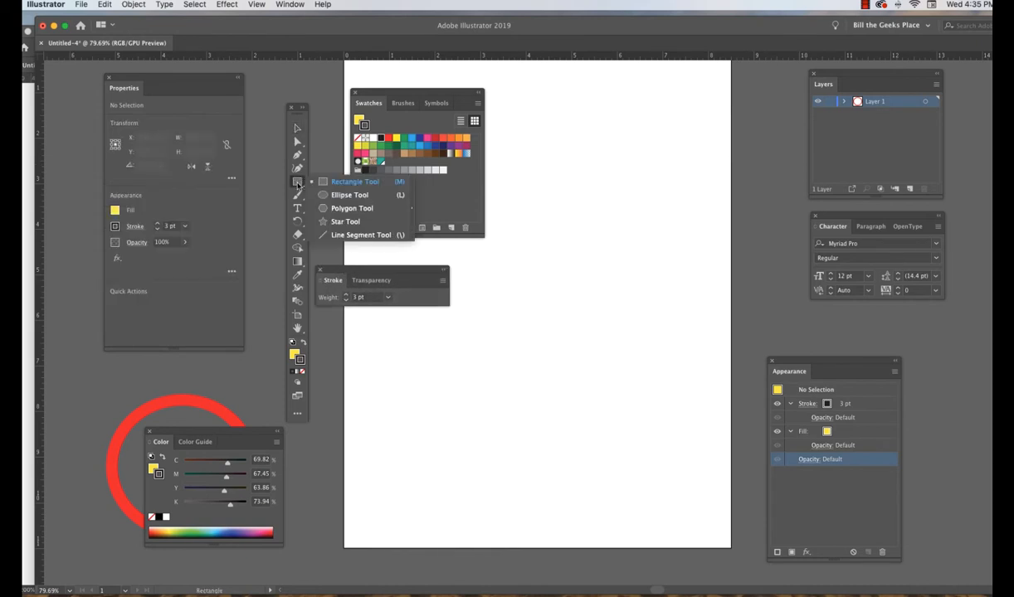
click(326, 197)
drag(489, 281, 680, 464)
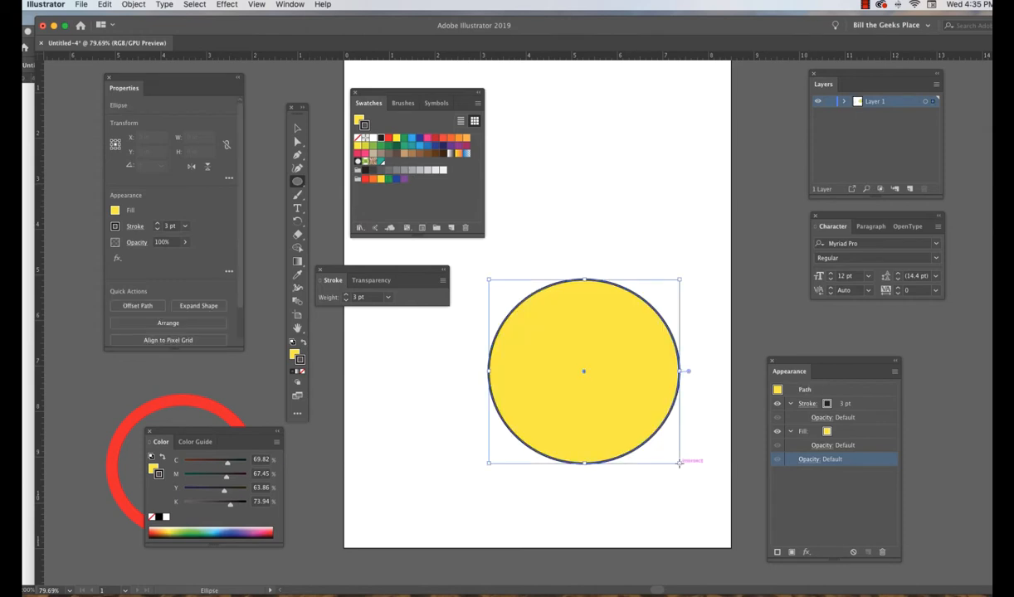
key(v)
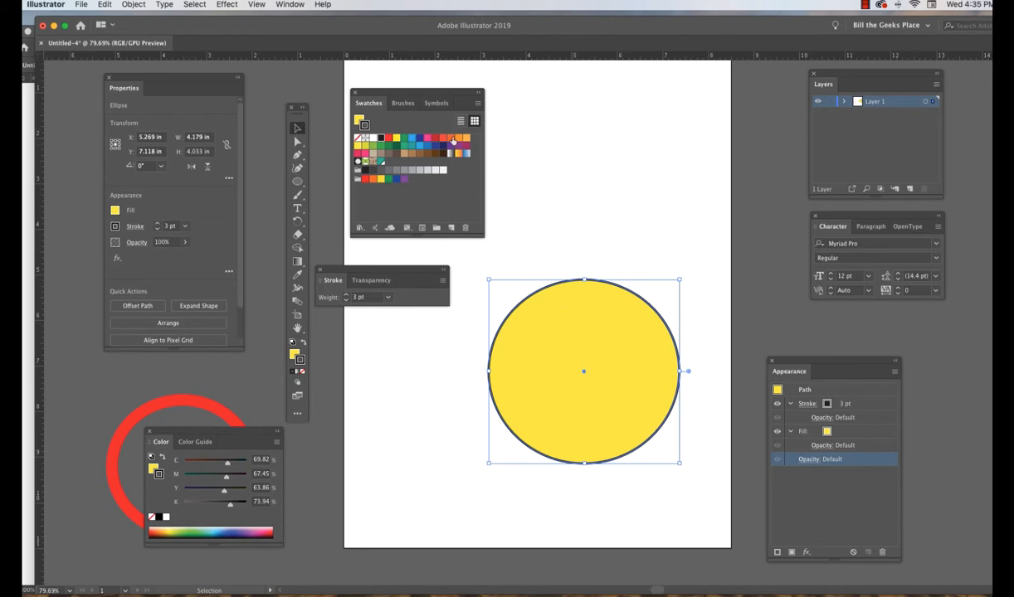
Try a series of solid swatches on the ellipse's fill, including orange, blue, green and brown.
click(294, 354)
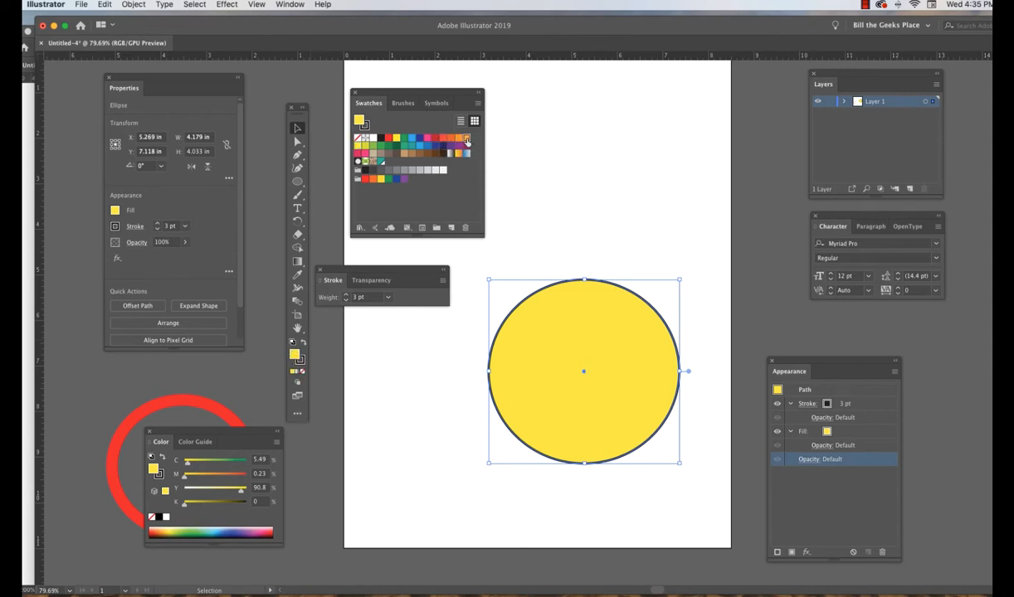
click(460, 138)
click(451, 138)
click(442, 137)
click(428, 137)
click(412, 138)
click(404, 140)
click(379, 146)
click(395, 154)
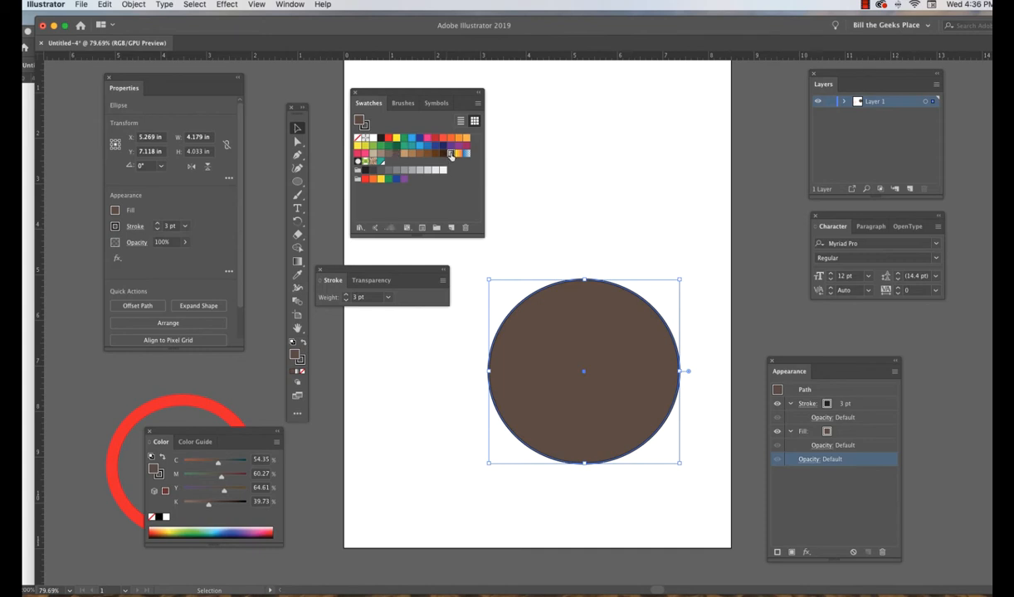
Fill the ellipse with the white-to-black gradient and change the gradient type to radial.
click(451, 155)
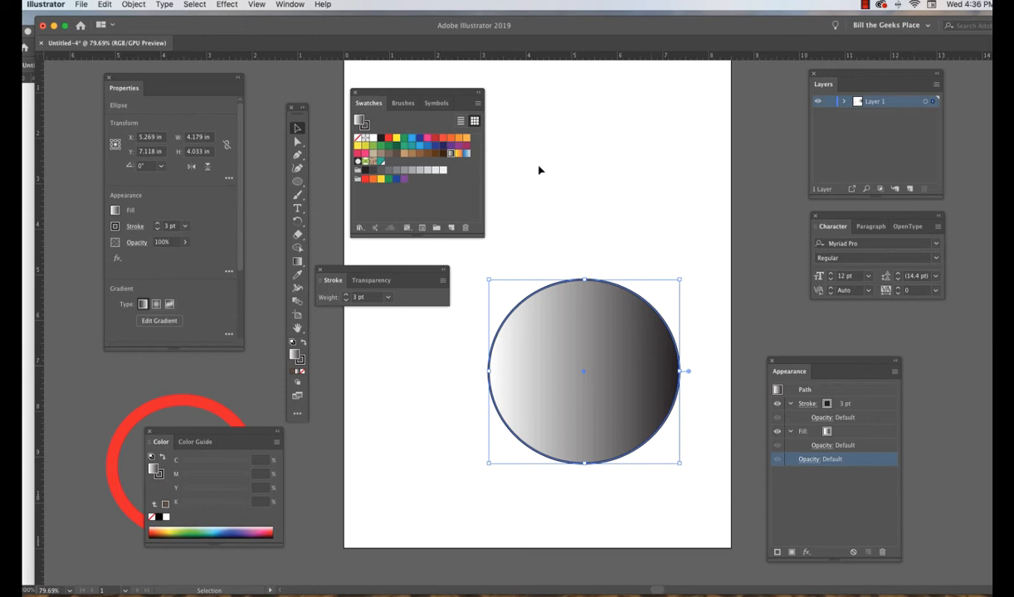
click(296, 5)
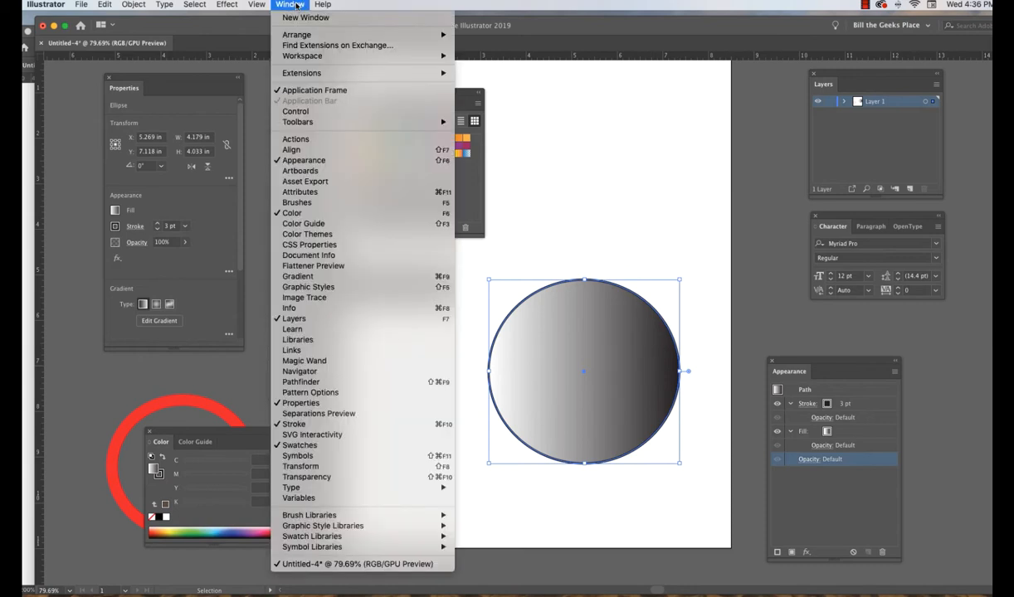
click(302, 279)
drag(420, 321, 565, 101)
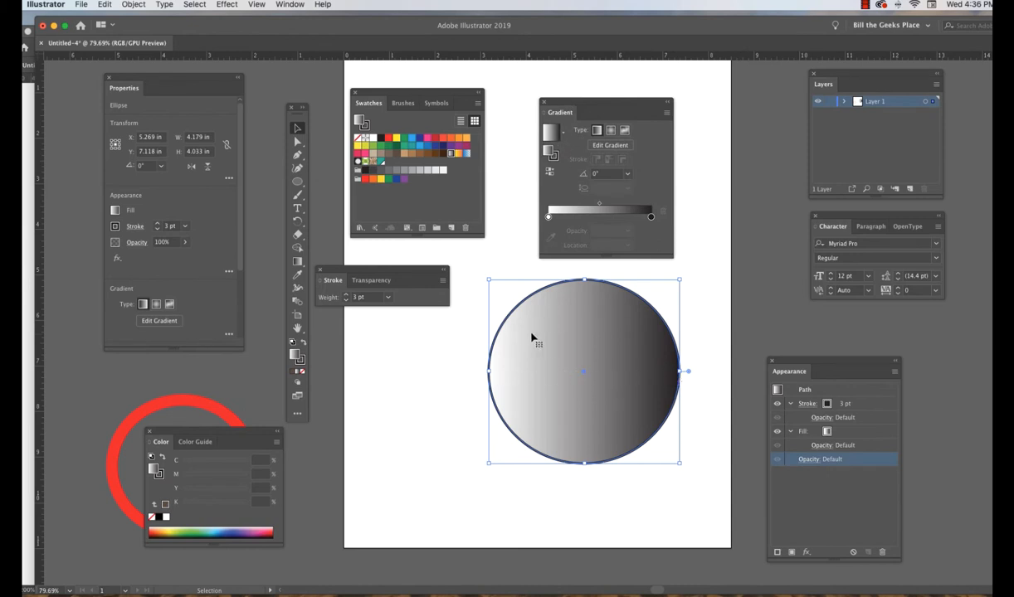
click(611, 131)
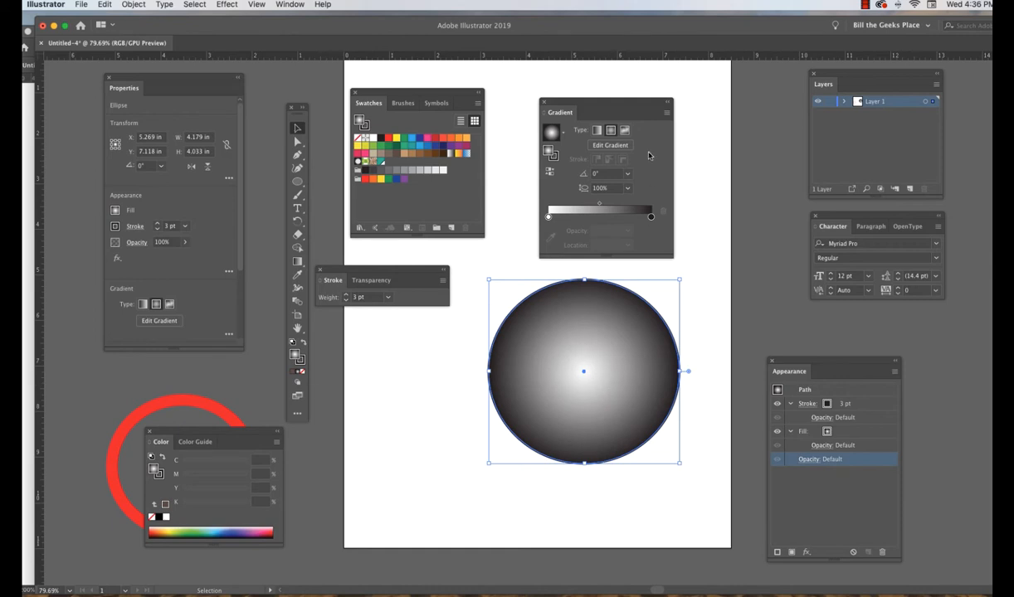
Try the Foliage pattern and myAqua swatches on the ellipse's fill and settle on the Pompadour pattern.
click(366, 163)
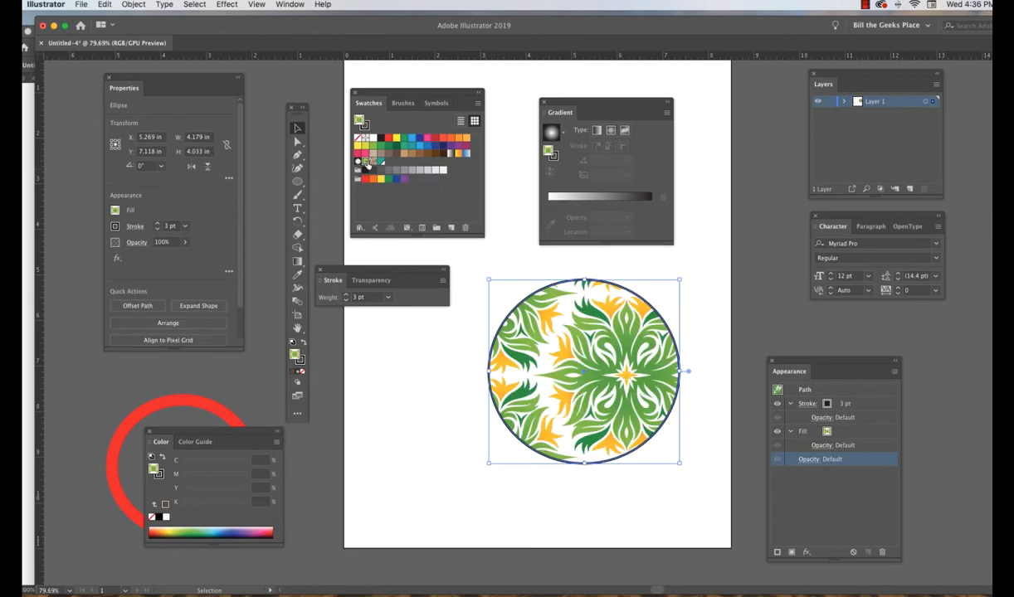
click(373, 163)
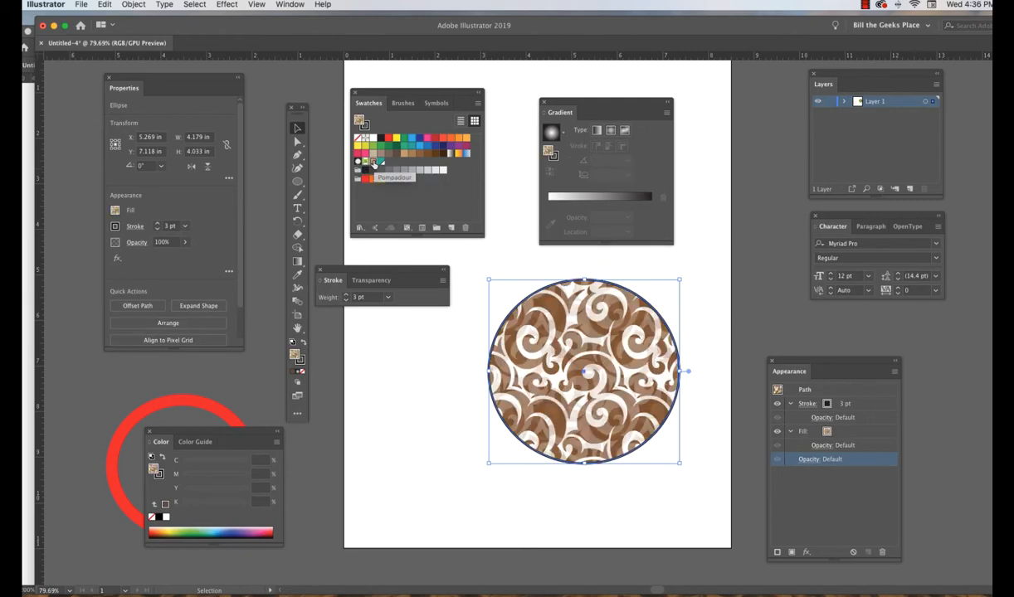
click(379, 162)
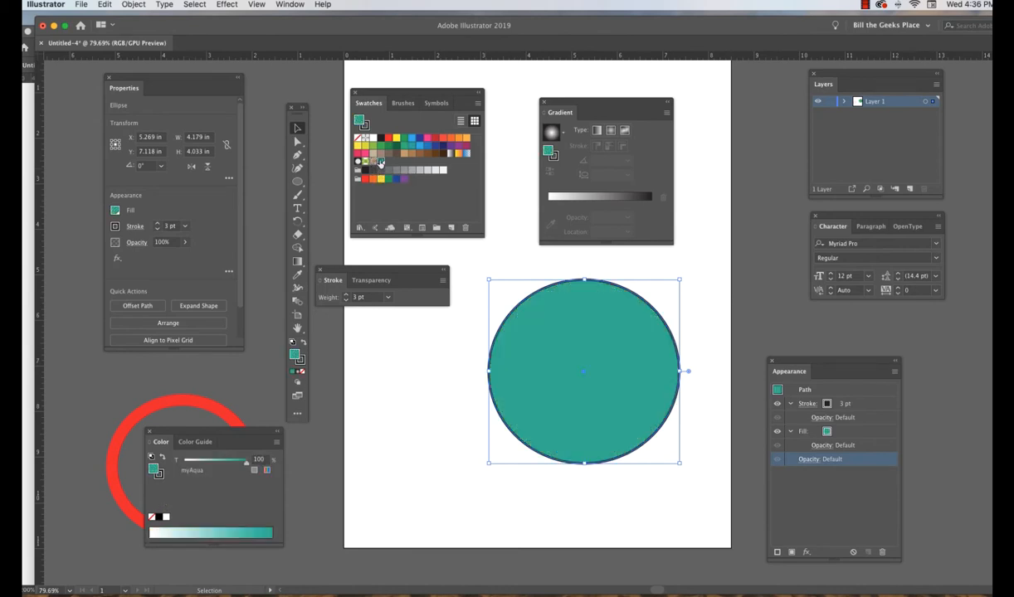
click(373, 163)
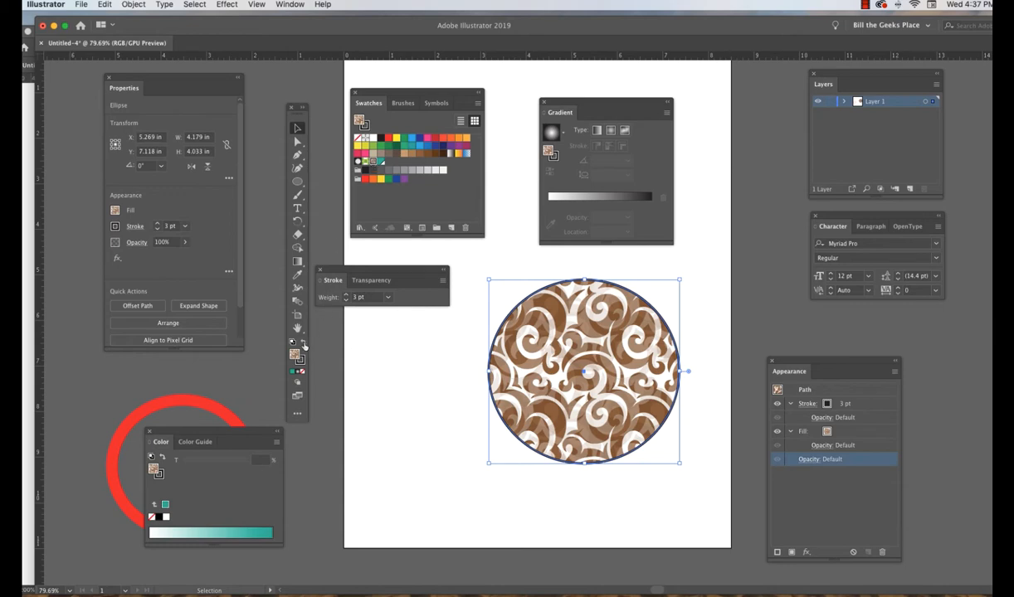
Swap the ellipse's fill and stroke, set the stroke weight to 60 pt, and deselect the ellipse.
click(303, 344)
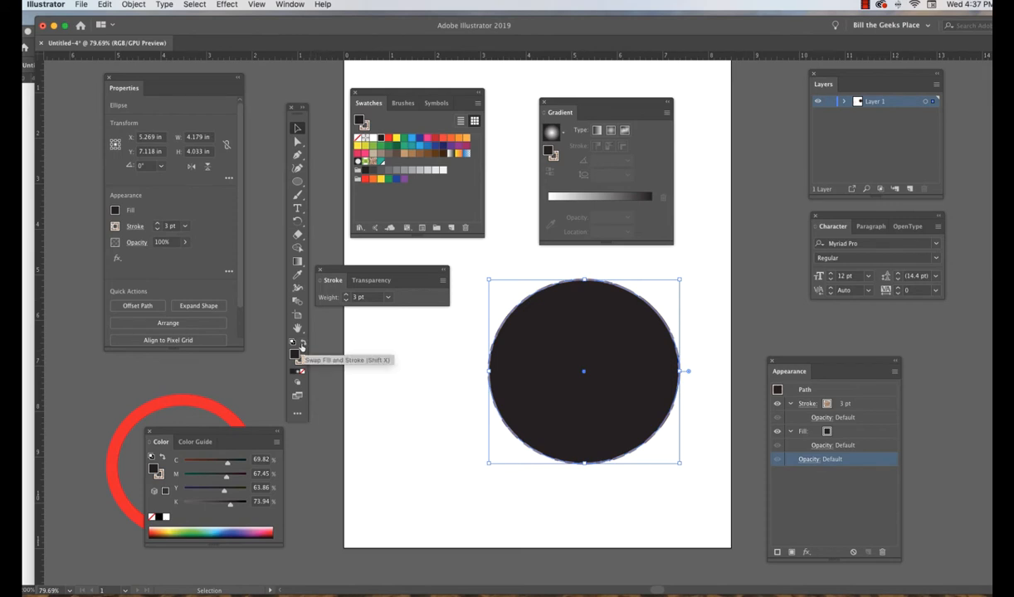
click(386, 296)
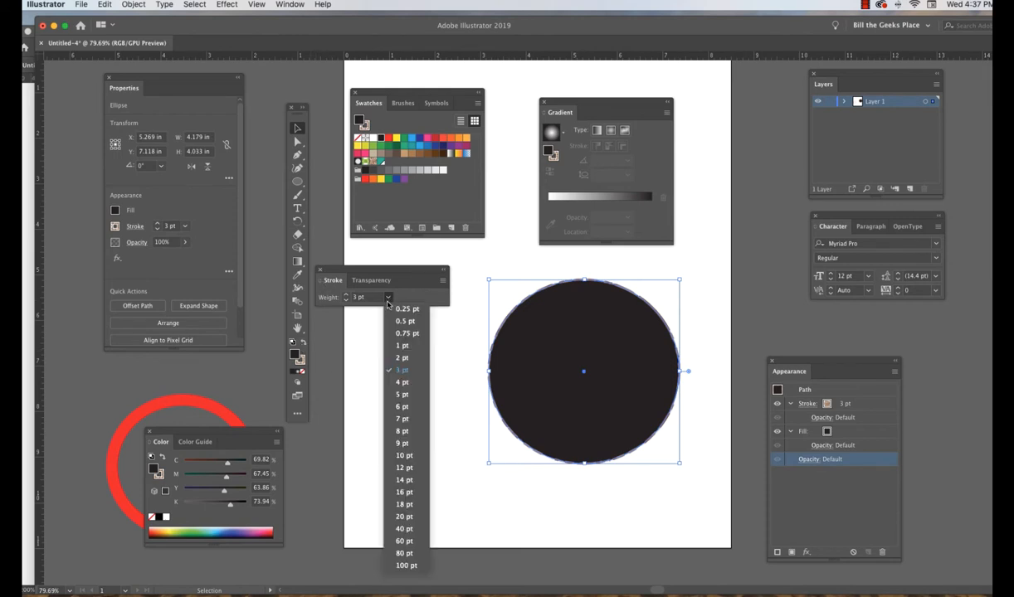
click(403, 541)
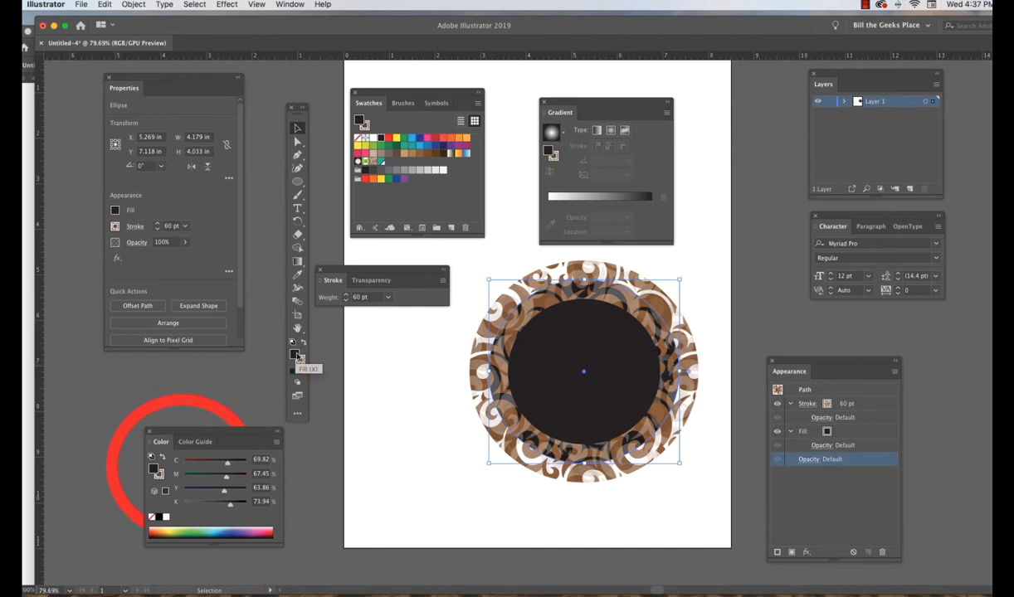
click(391, 363)
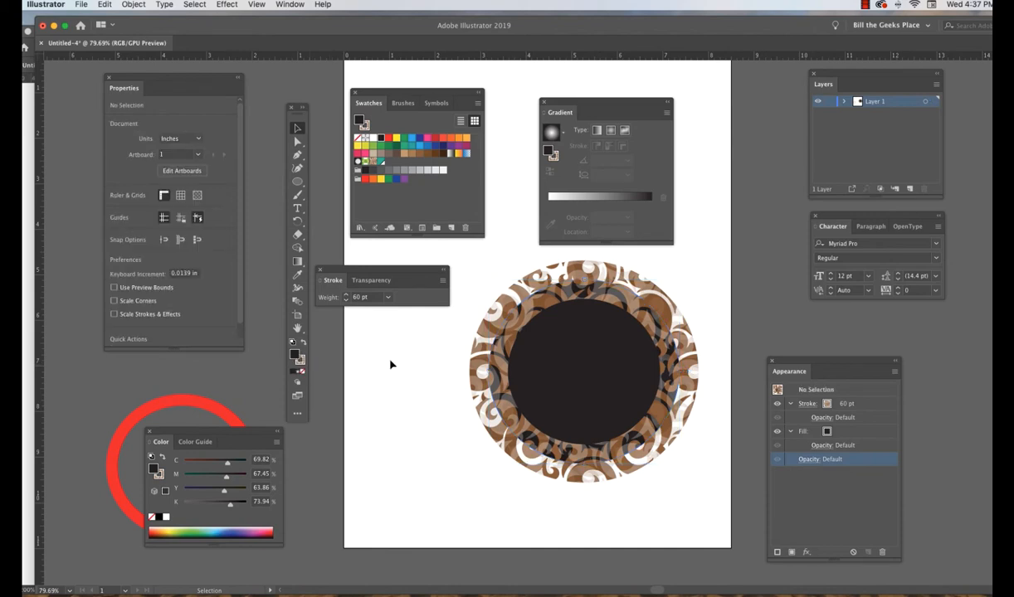
With nothing selected, set the fill colour to black, hex 000000, in the Color Picker.
double_click(296, 356)
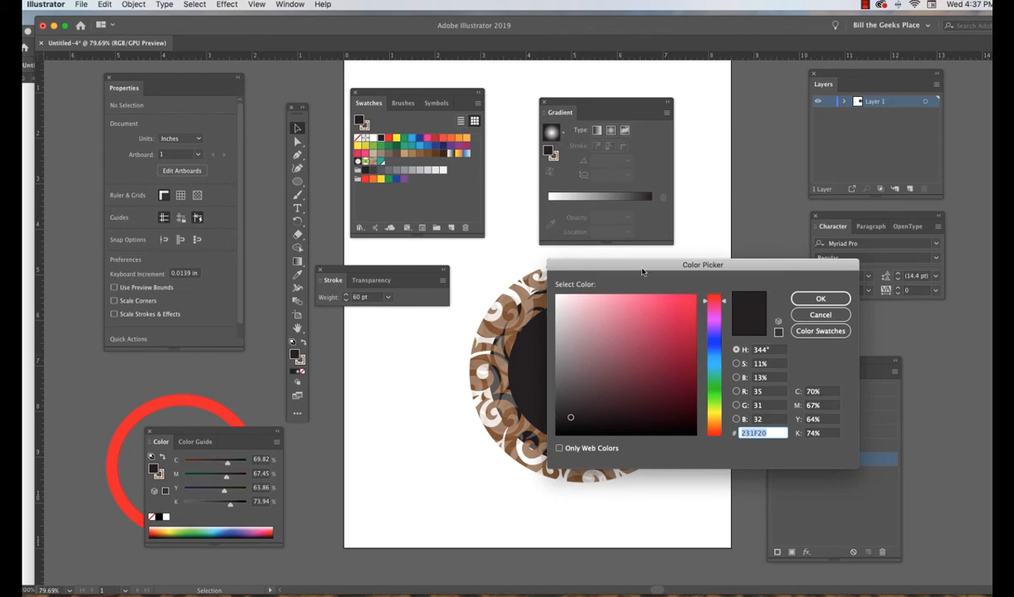
drag(643, 267, 426, 258)
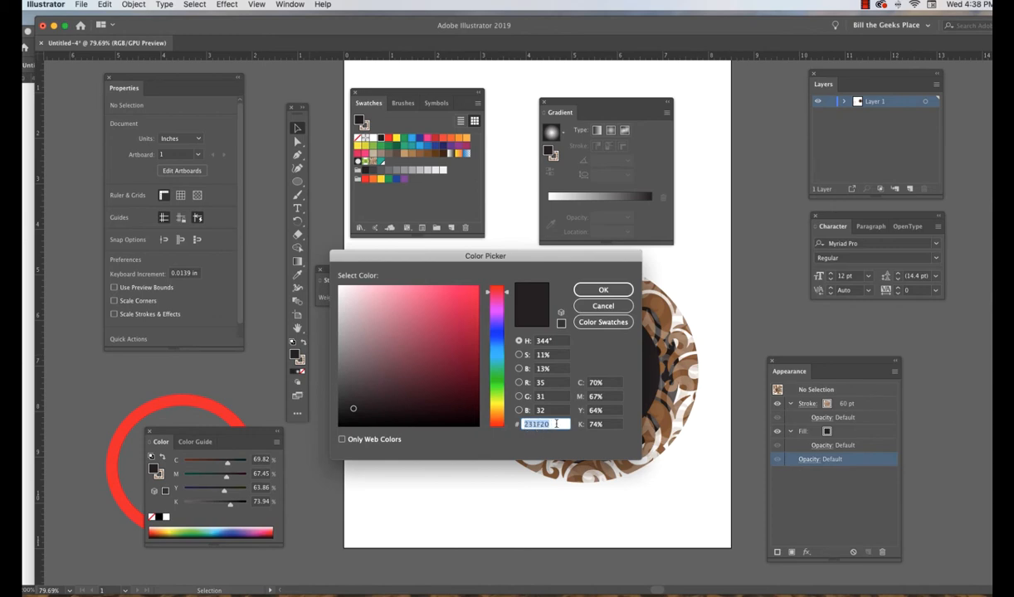
text(000000)
key(Return)
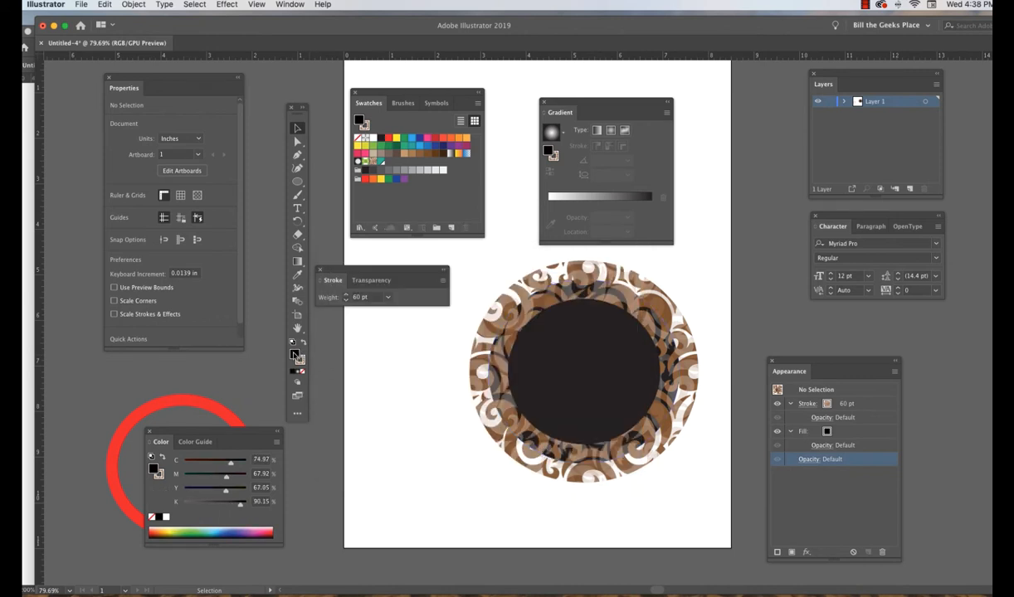
Try the near-black shades 020202 and 020100 in the fill's Color Picker and preview the Only Web Colors restriction.
double_click(295, 355)
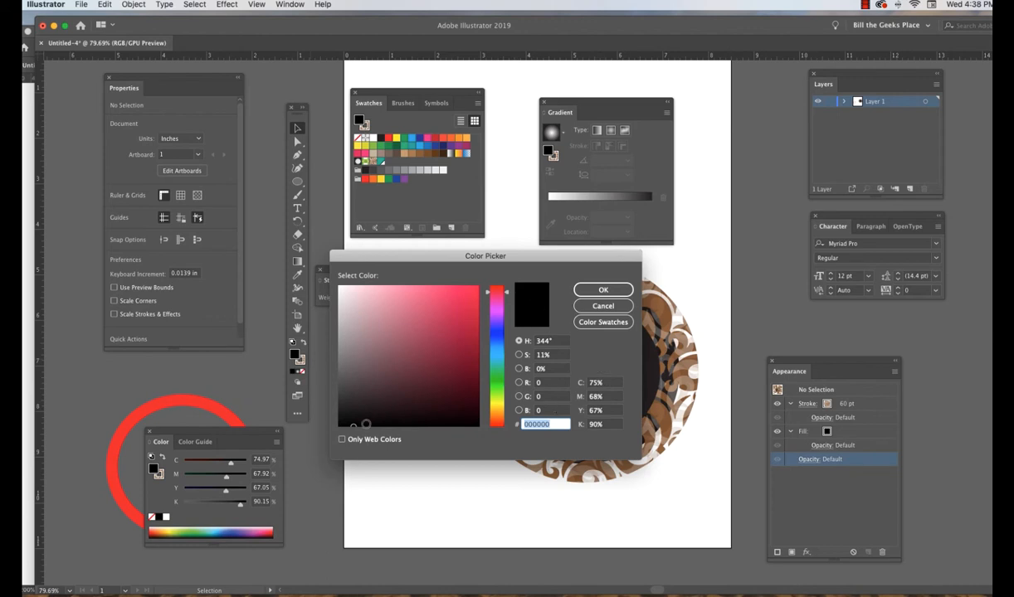
drag(349, 425, 327, 425)
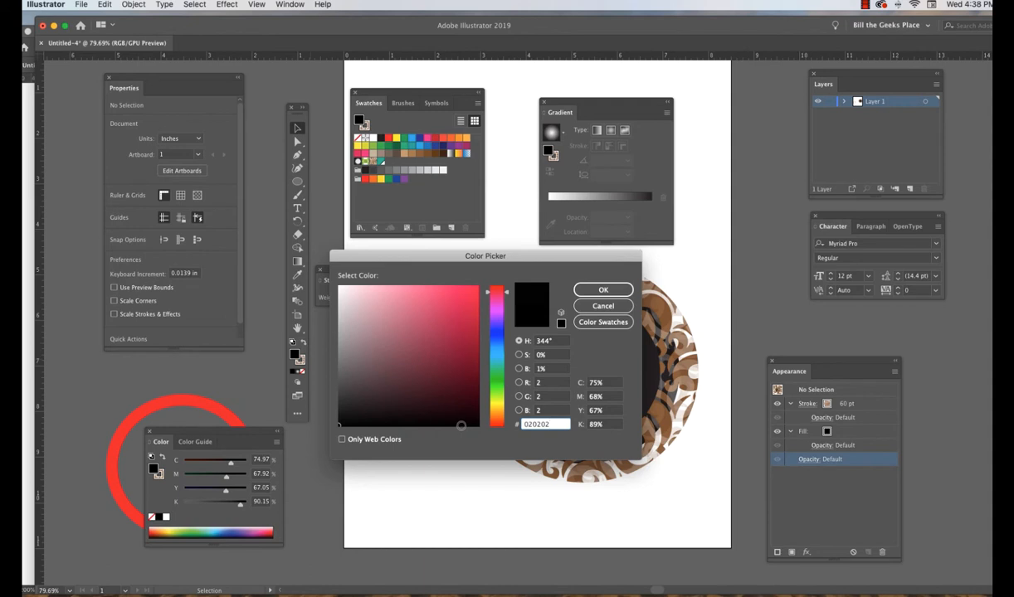
click(606, 382)
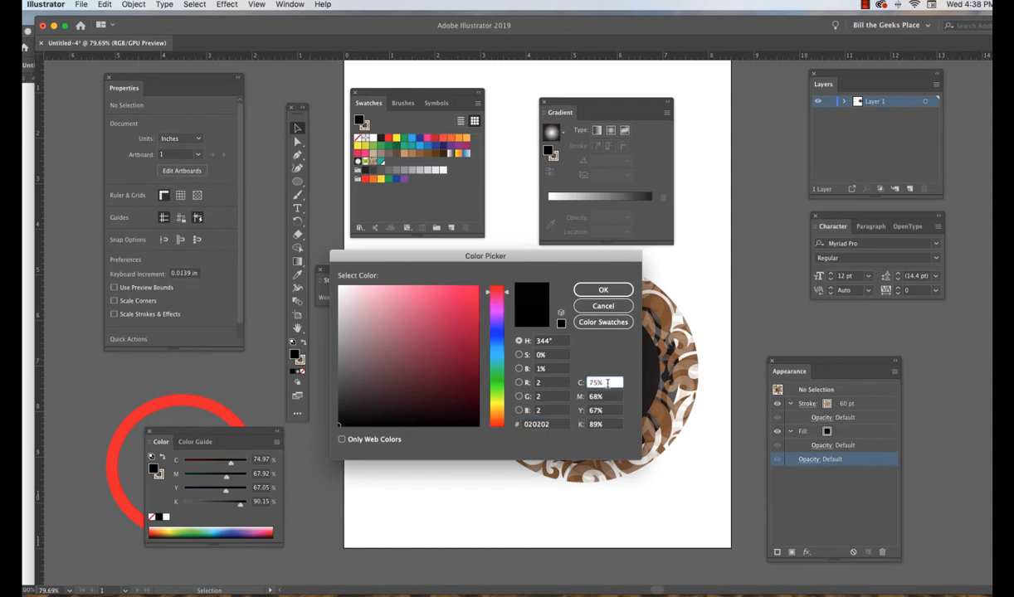
click(551, 425)
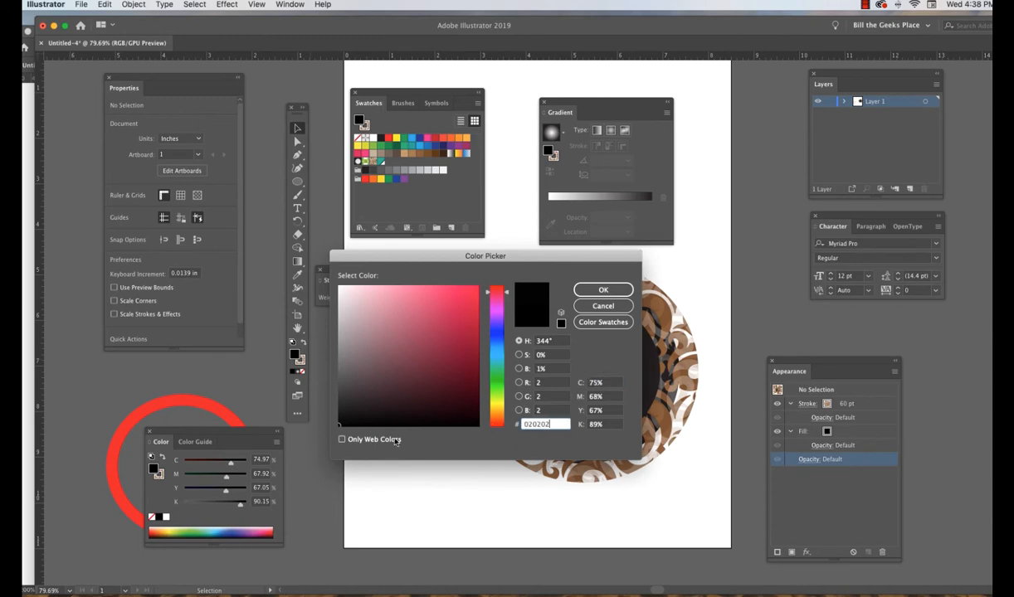
click(341, 439)
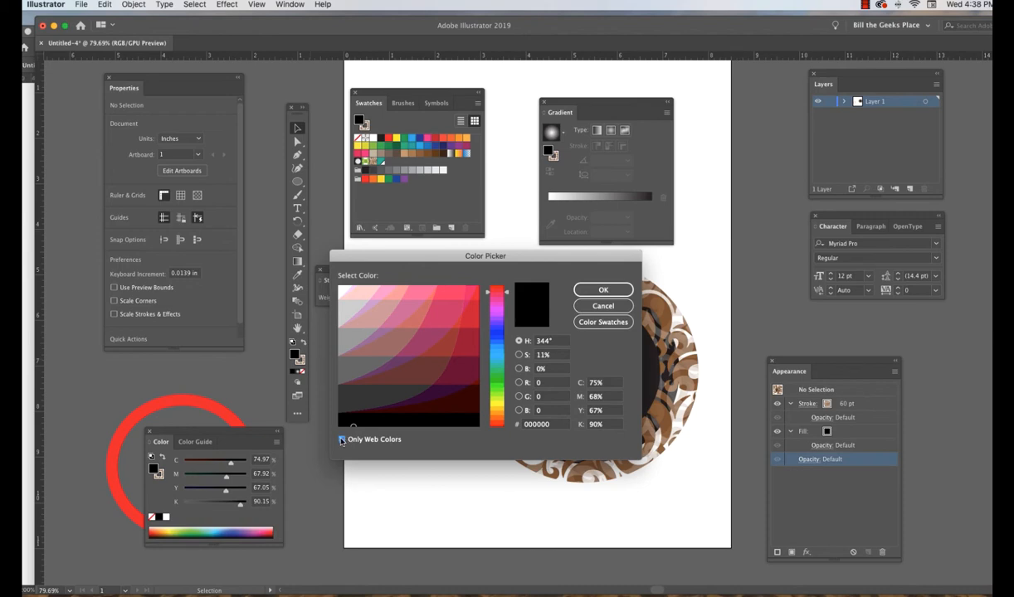
click(341, 440)
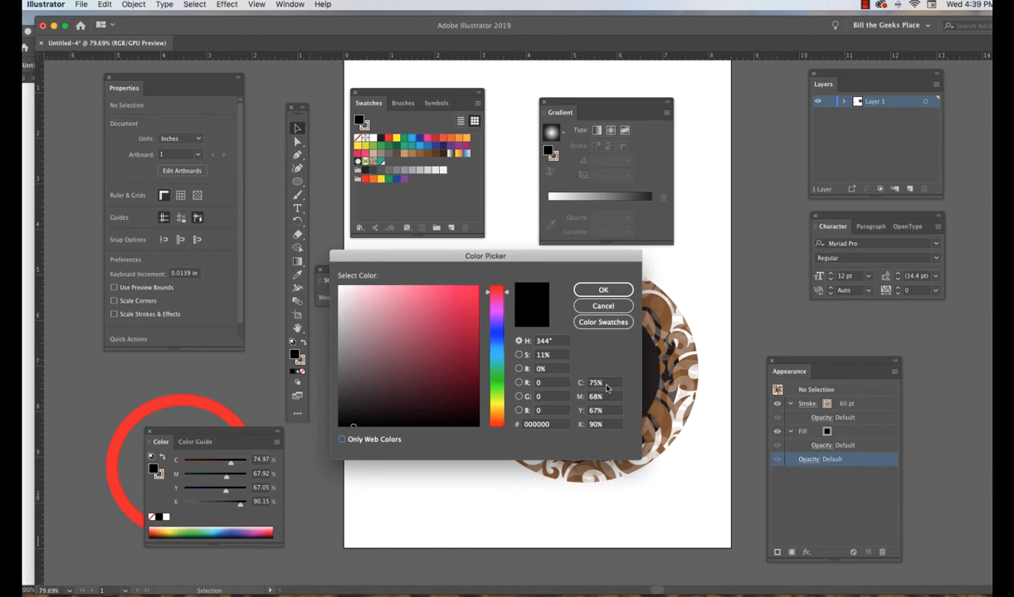
key(Down)
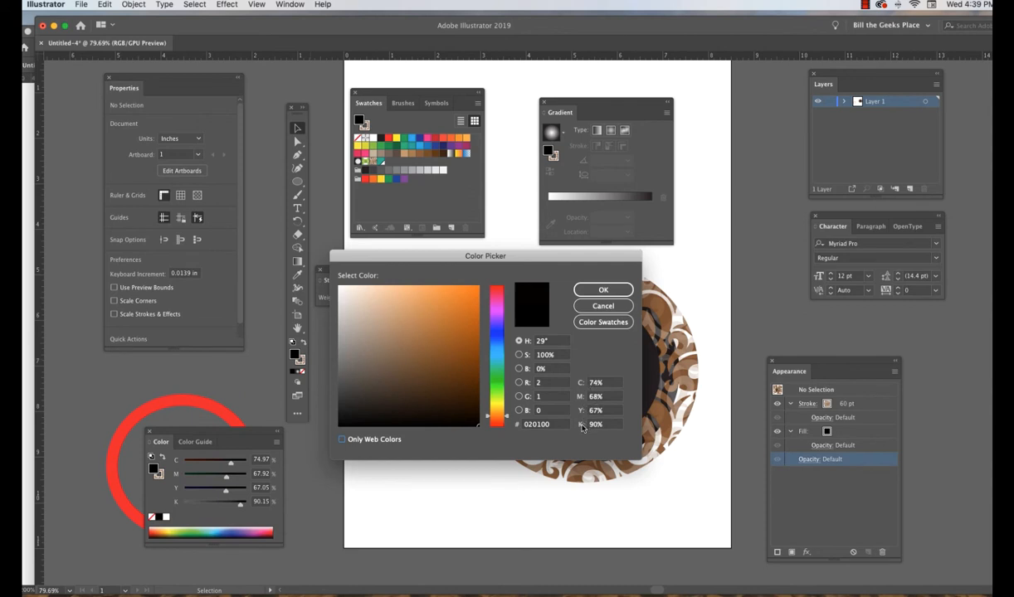
click(550, 424)
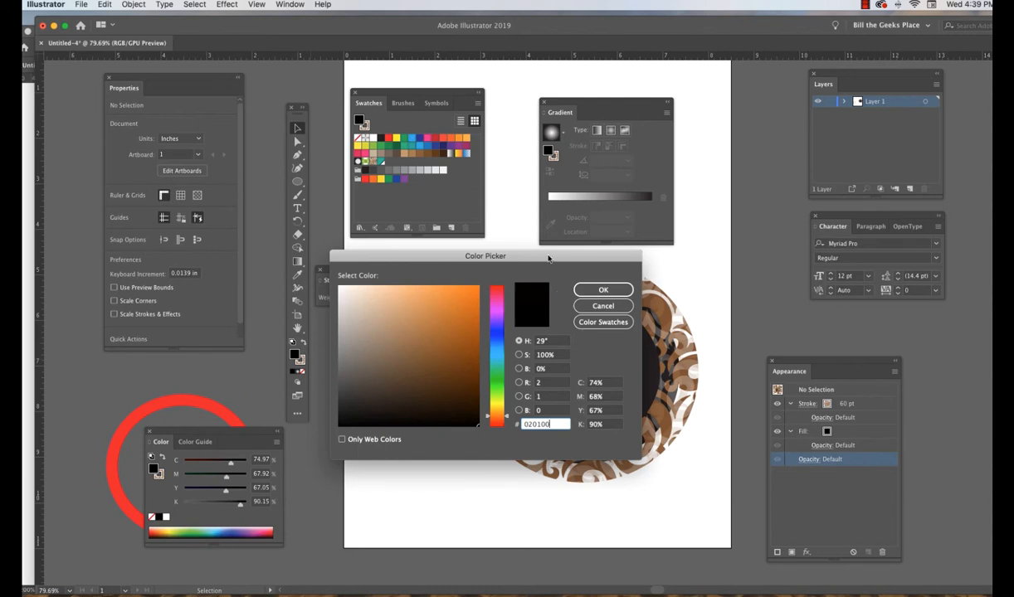
Set the fill colour to the dark red AA0727 using a hue of 350°, and confirm it in the Color Picker.
drag(548, 260, 588, 211)
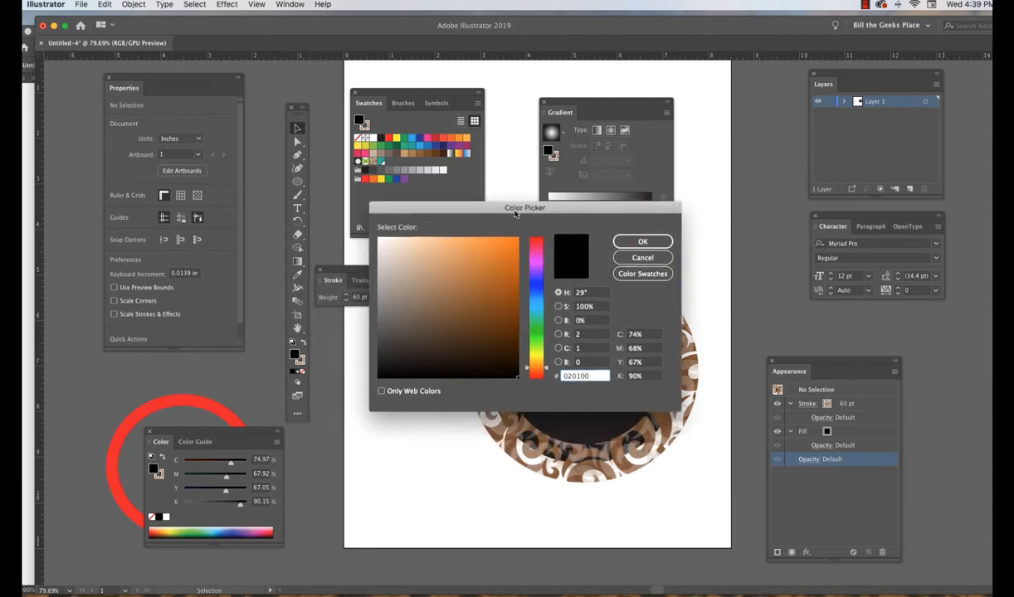
drag(545, 369, 549, 241)
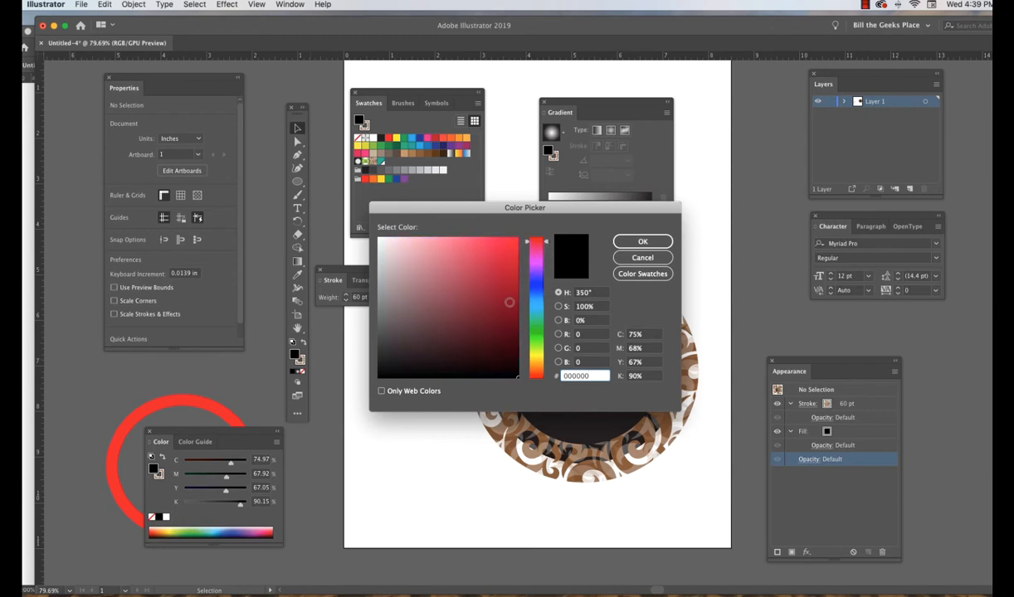
drag(510, 334, 512, 284)
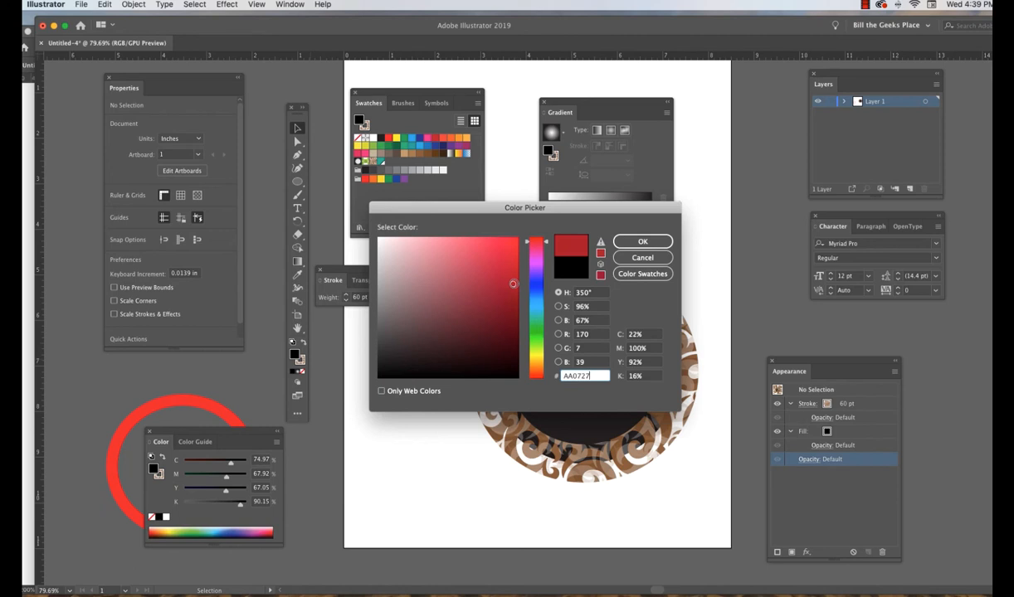
click(643, 242)
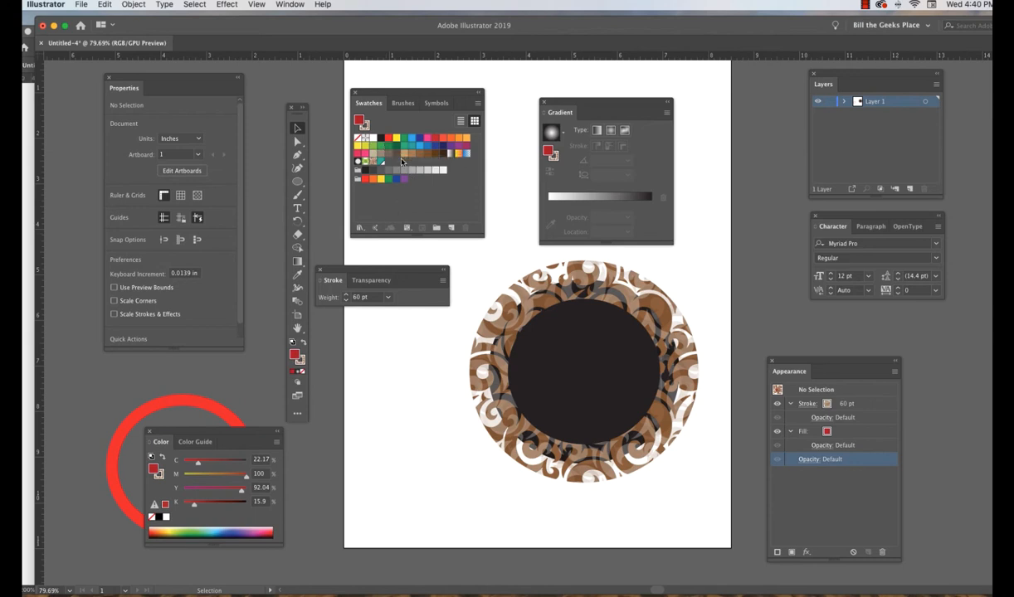
double_click(296, 355)
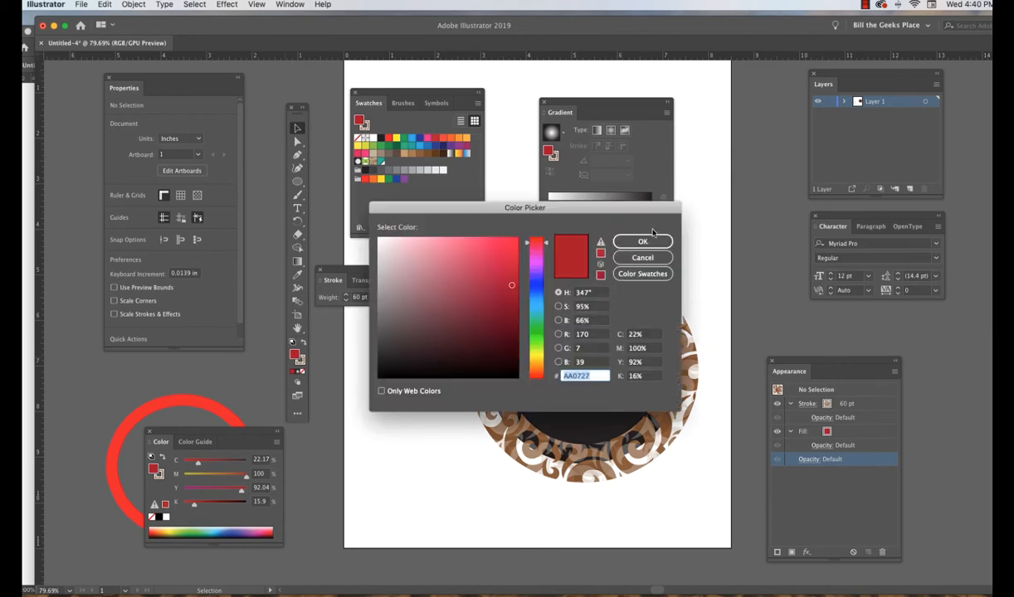
click(642, 241)
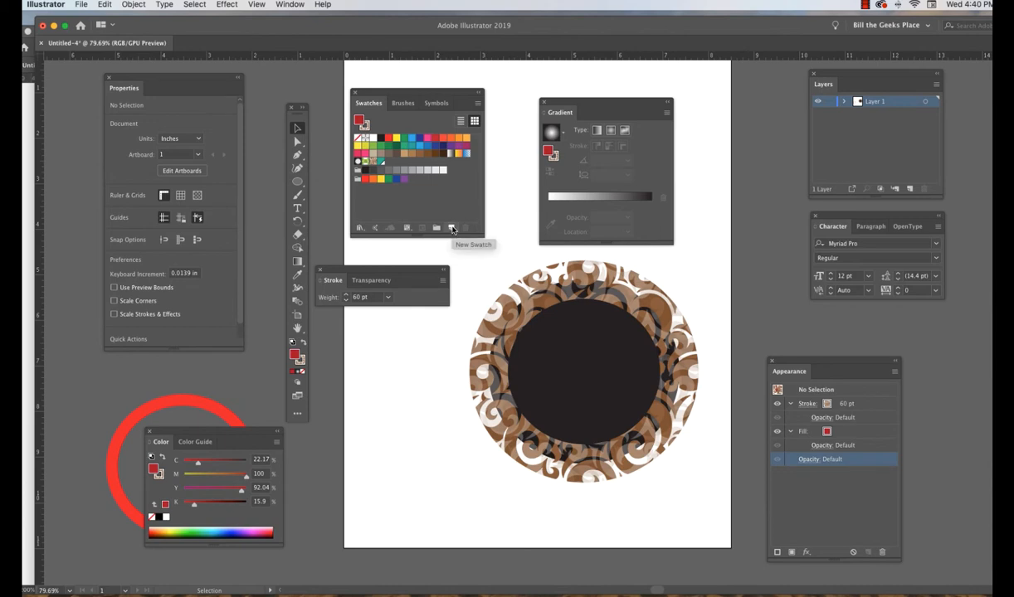
Save the current dark red as a global process swatch named myRed, also adding it to the FormatFotPagsFish library, and close the Libraries panel.
click(452, 229)
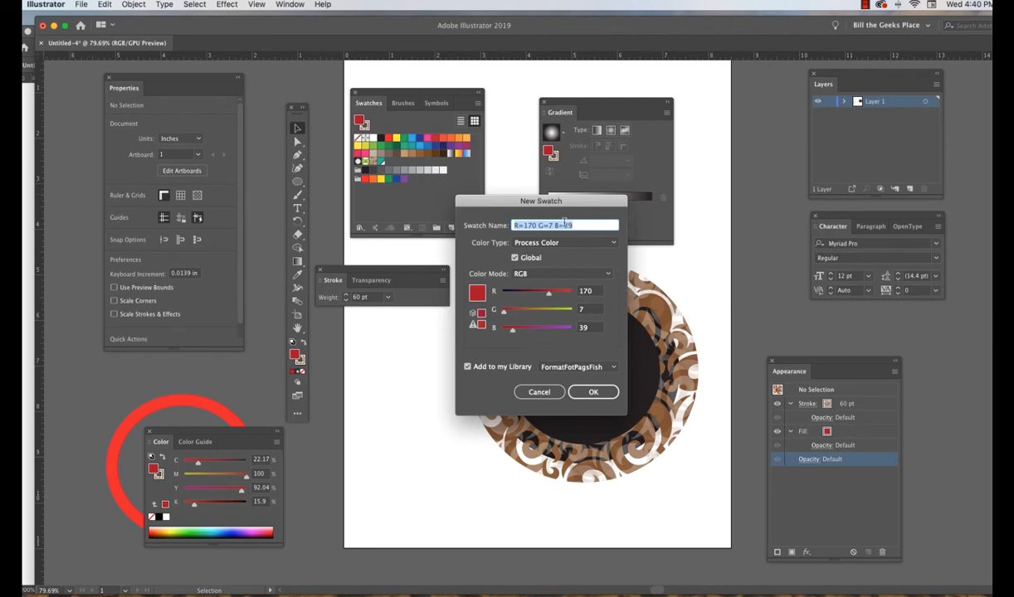
text(myRed)
click(592, 392)
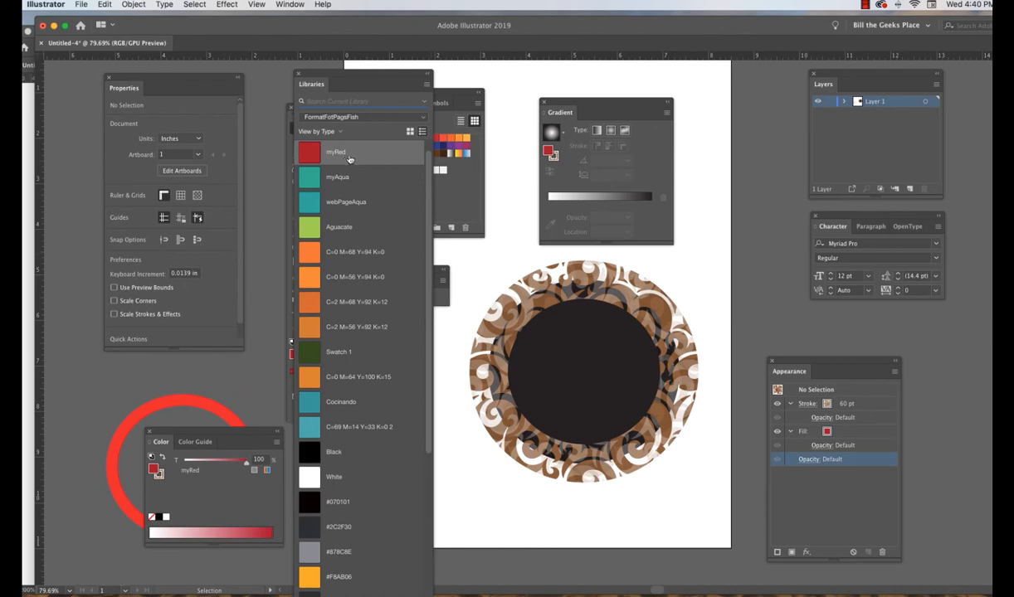
click(298, 74)
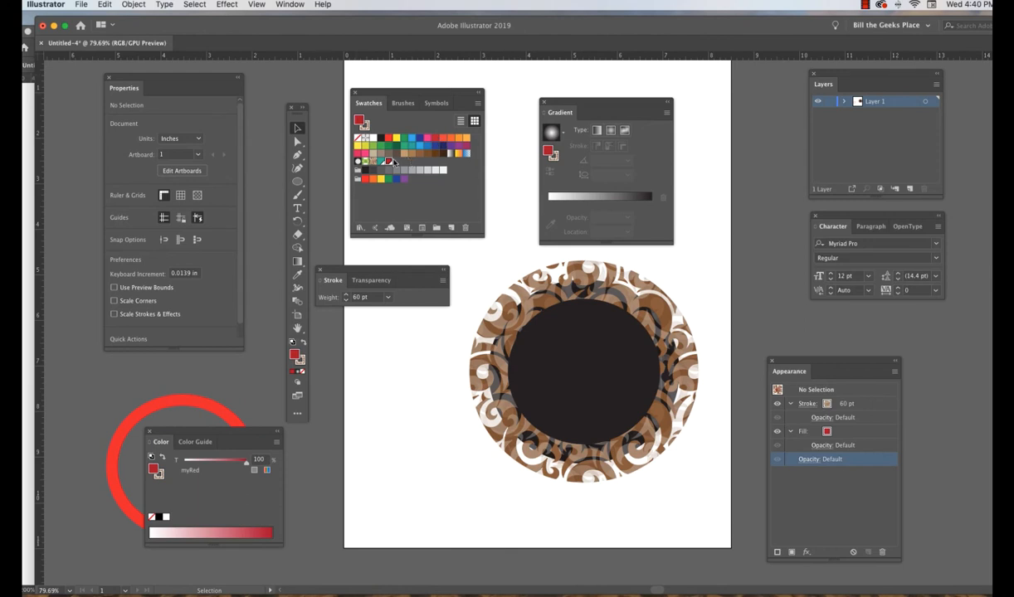
Save the document as myColors.ai in the Part6-WorkingWithColors folder, keeping the default Illustrator CC options.
click(81, 5)
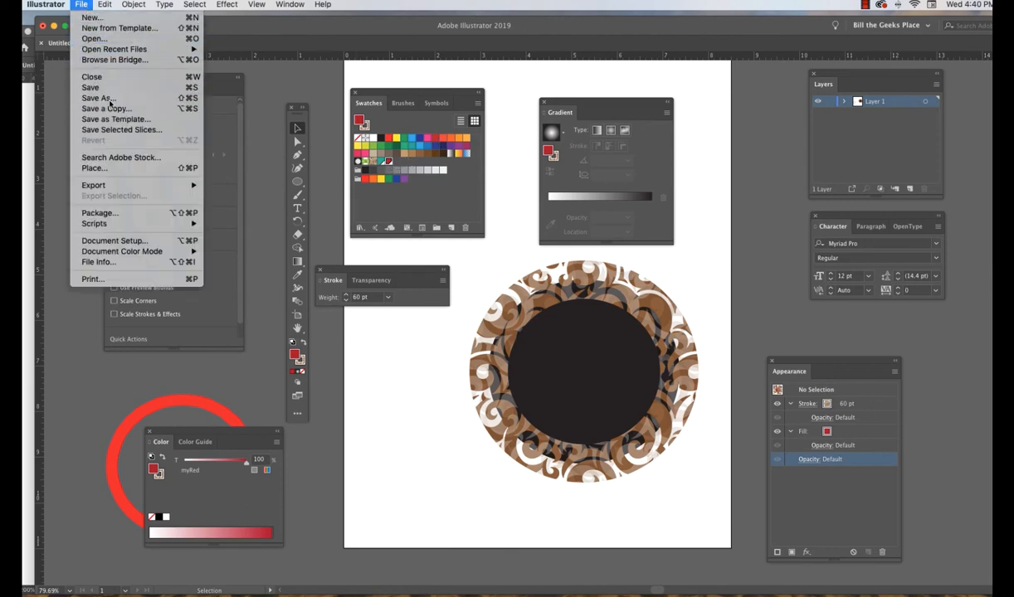
click(110, 98)
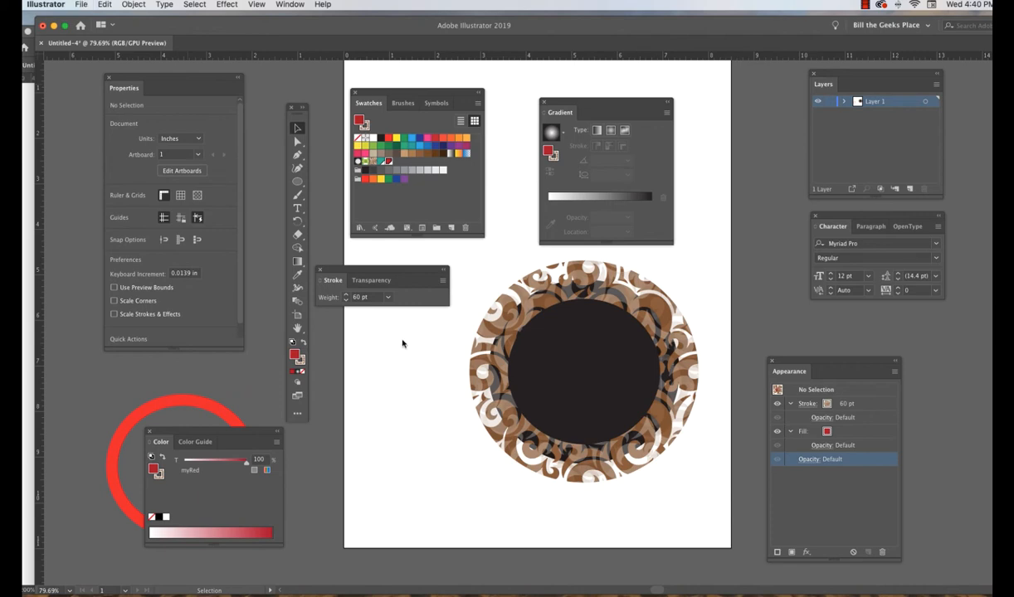
key(super+s)
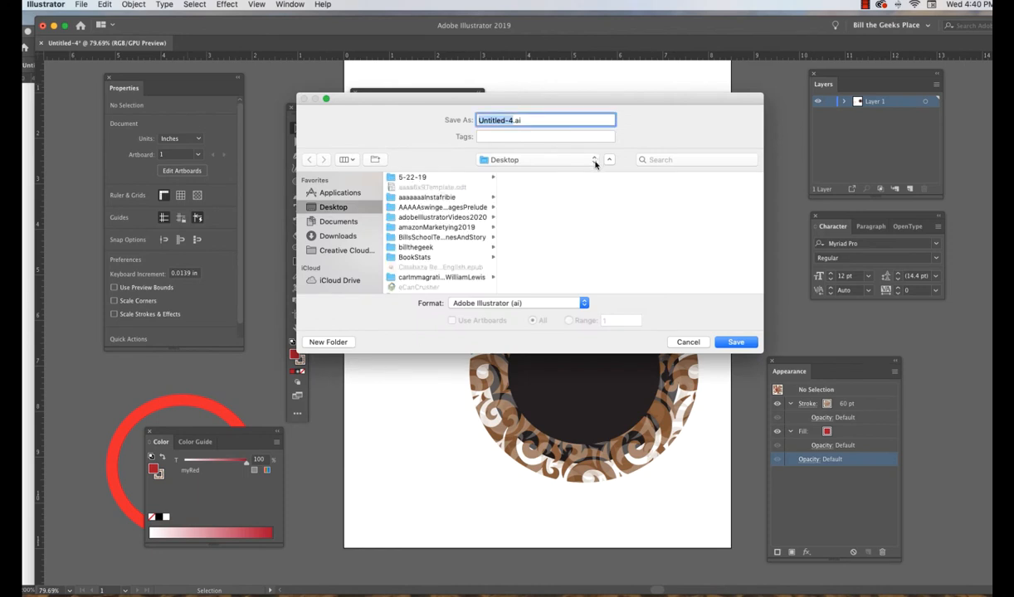
click(571, 159)
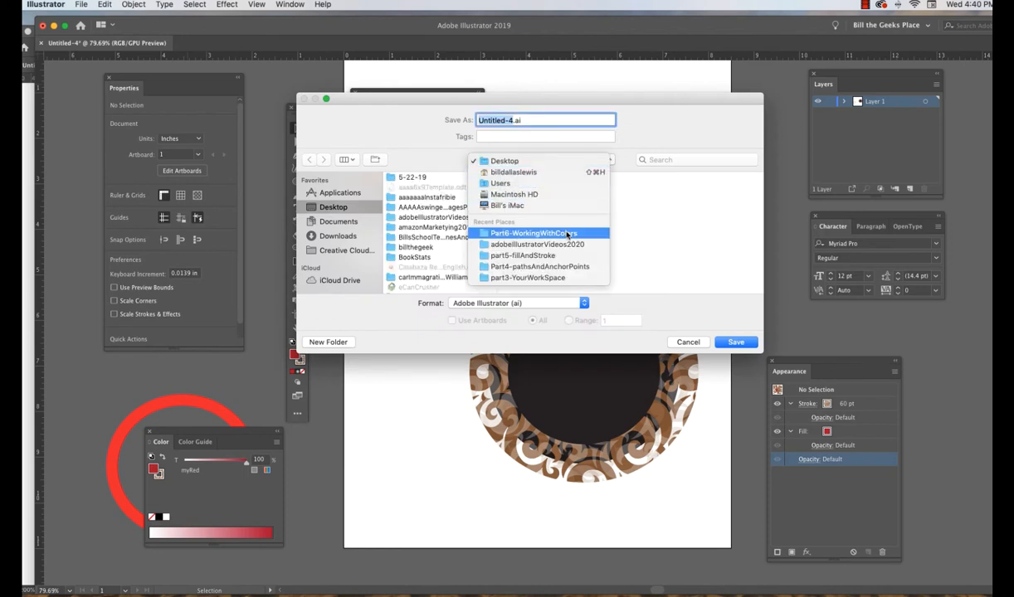
click(568, 233)
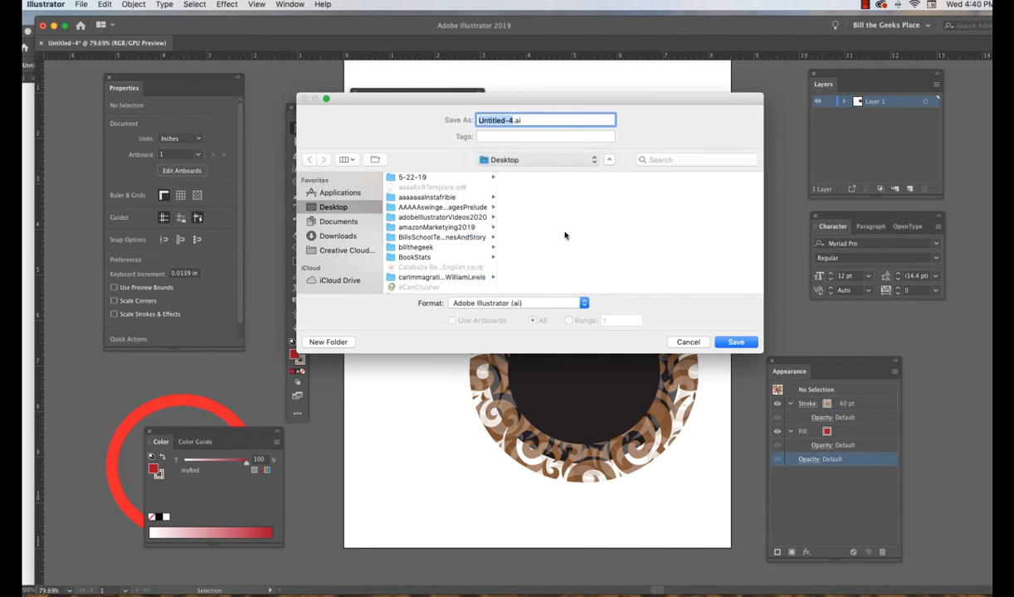
text(myColors)
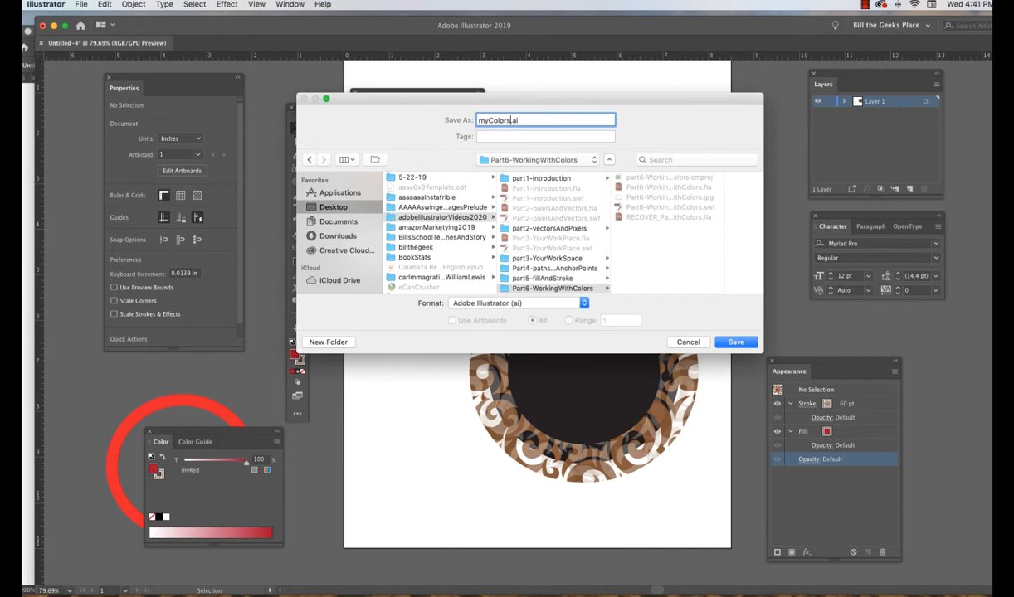
click(735, 343)
click(736, 344)
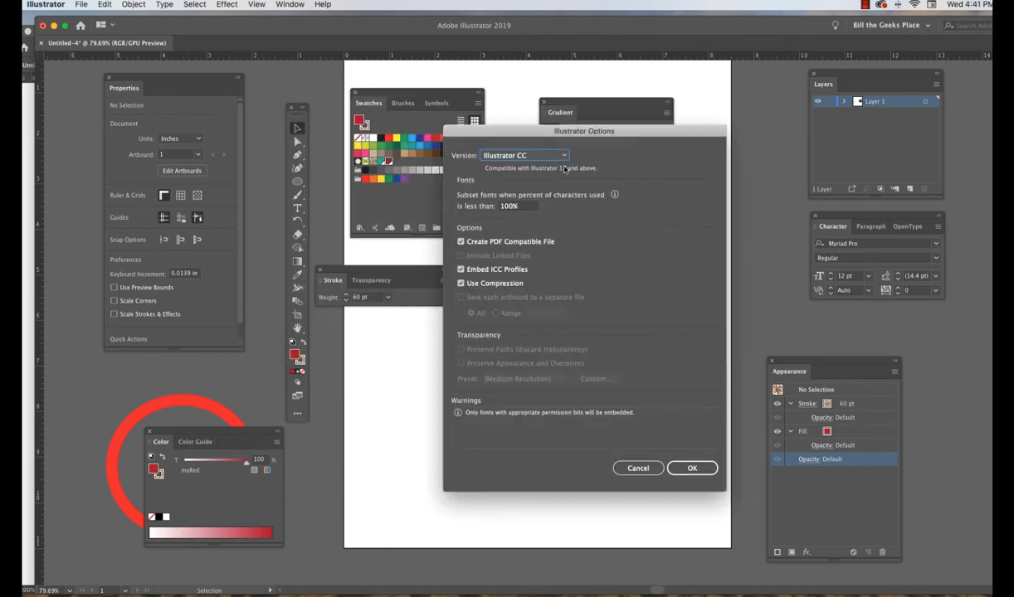
click(693, 470)
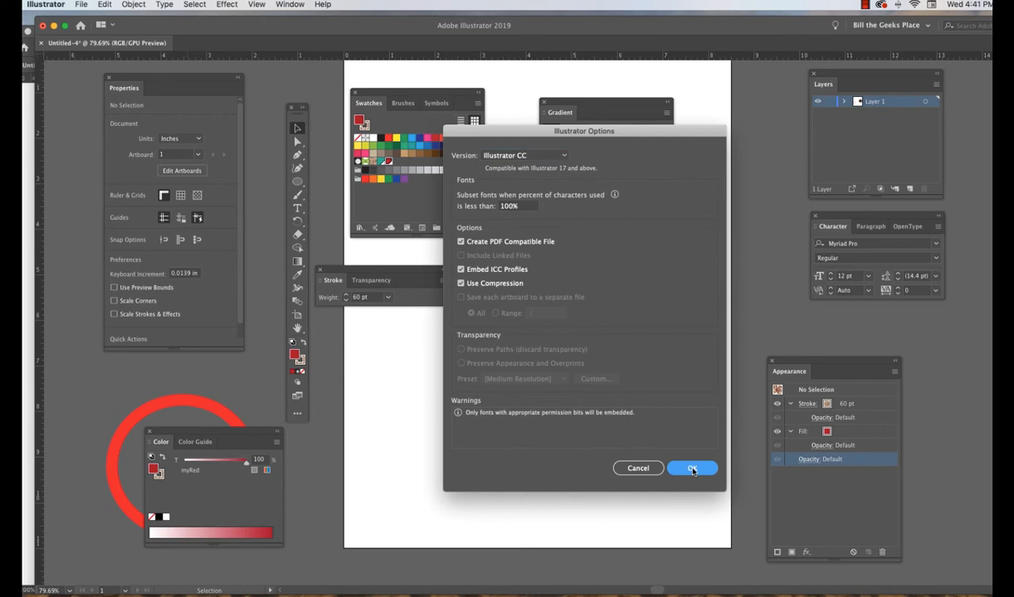
click(691, 469)
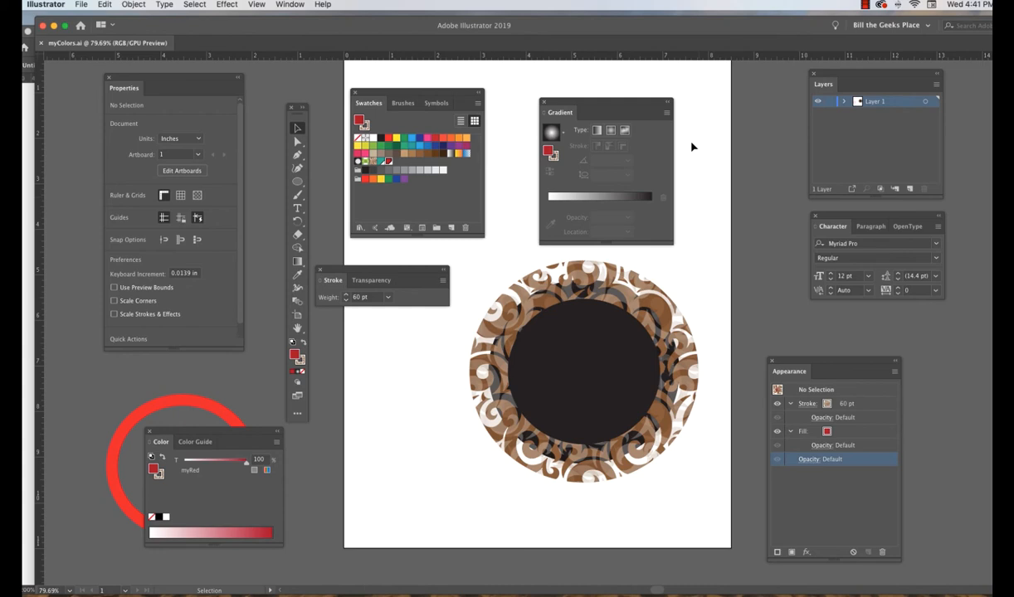
Open the Pop Art swatch library from the Art History collection, then move it clear of the ellipse's centre and enlarge it.
click(478, 104)
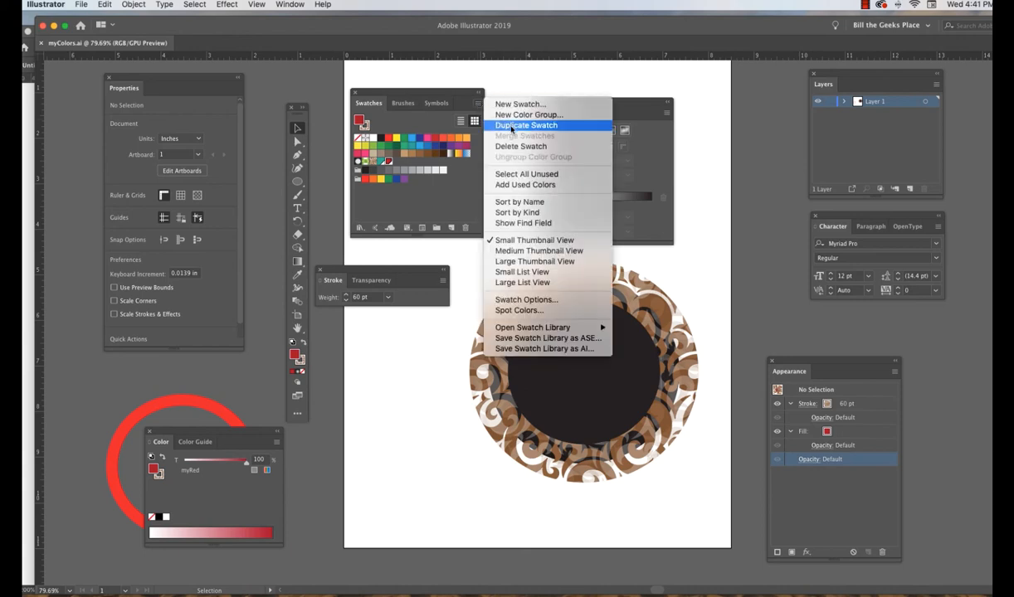
mouse_move(515, 330)
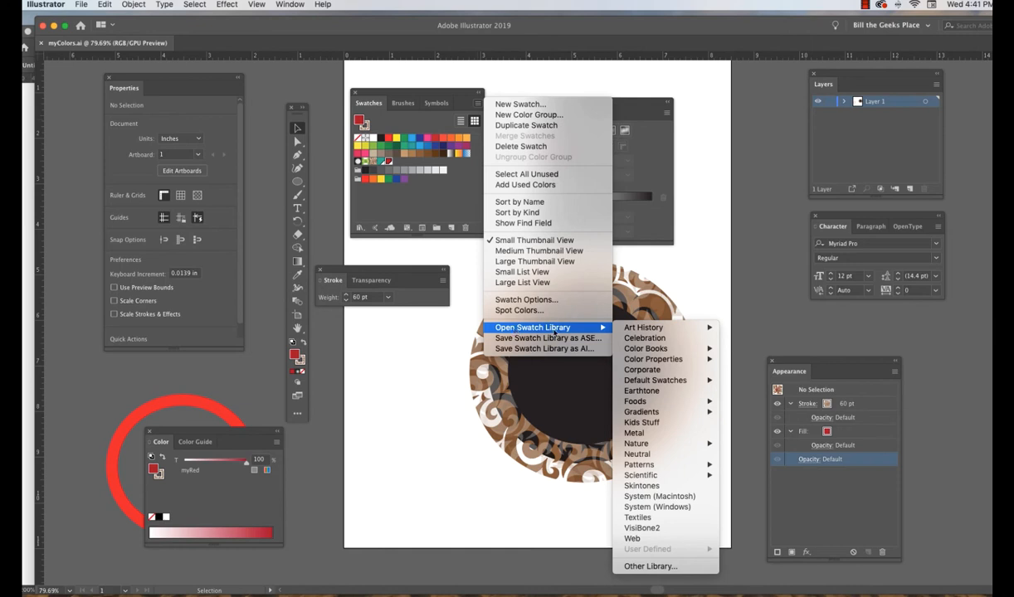
mouse_move(661, 332)
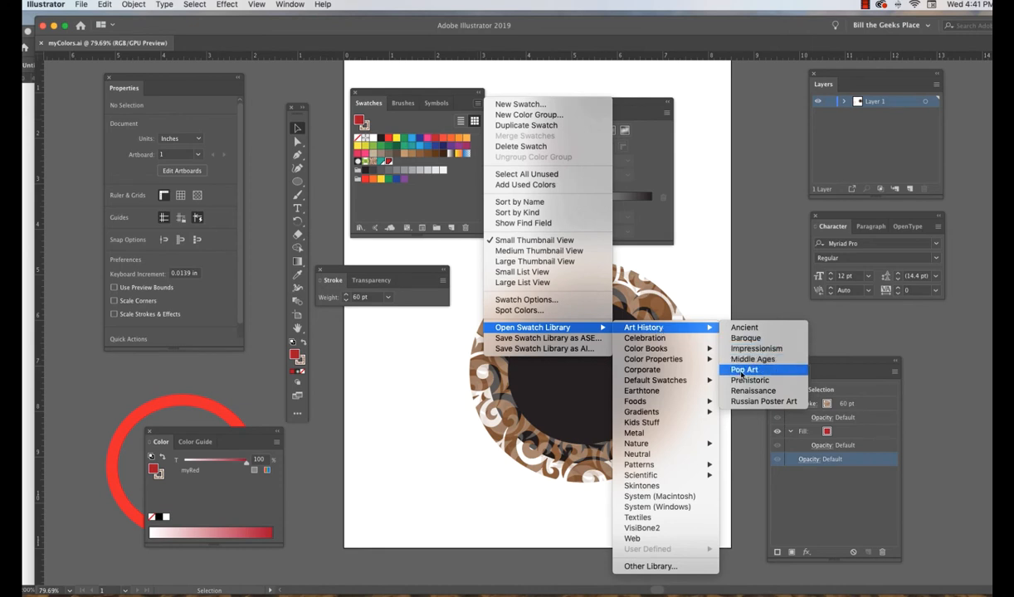
click(741, 371)
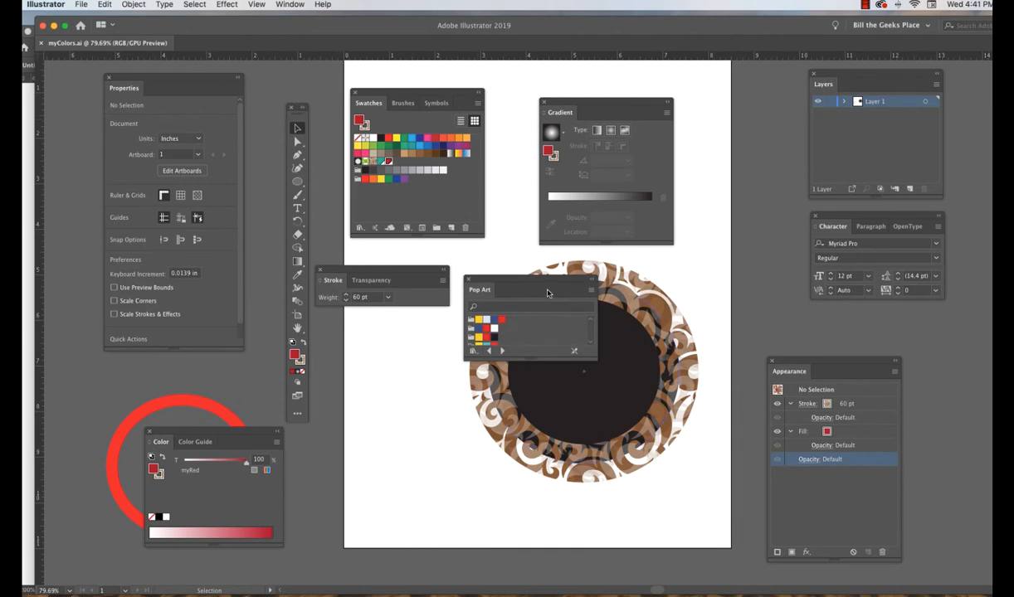
drag(545, 286, 451, 331)
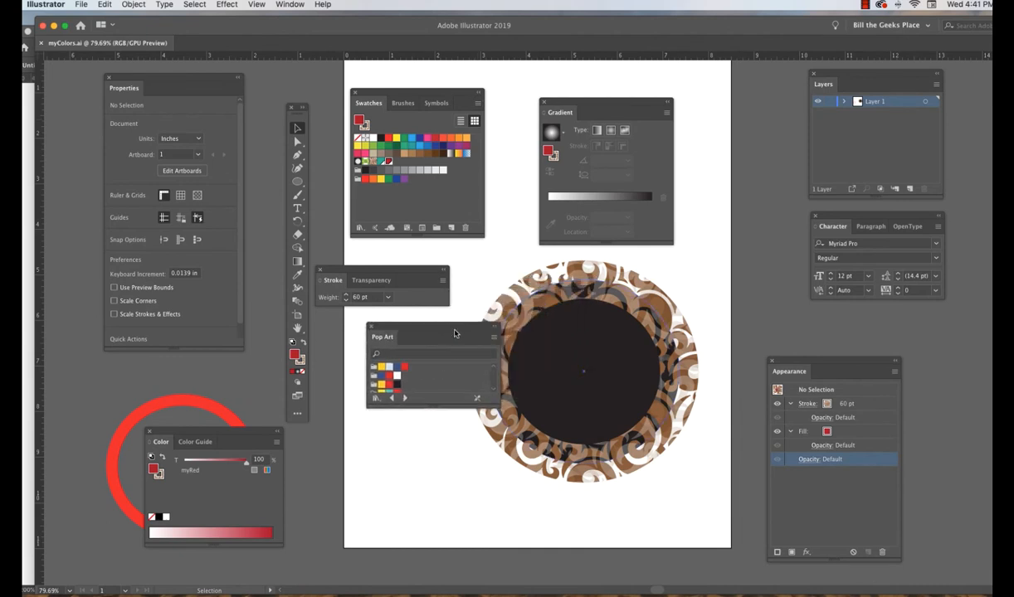
drag(499, 406, 584, 509)
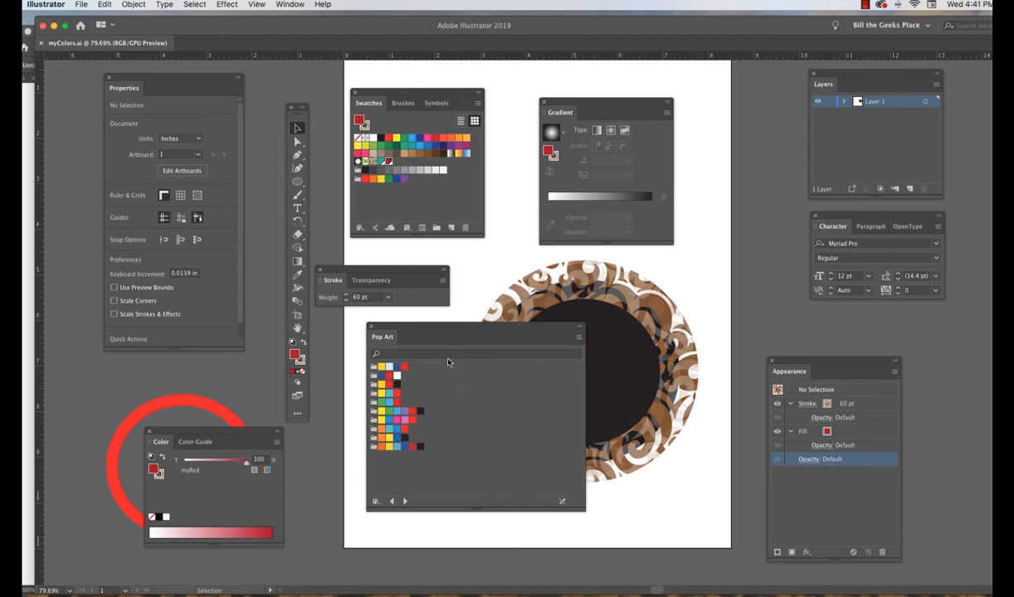
Save the first Pop Art yellow as a global swatch, then set the fill to the last group's orange and close the library.
click(380, 366)
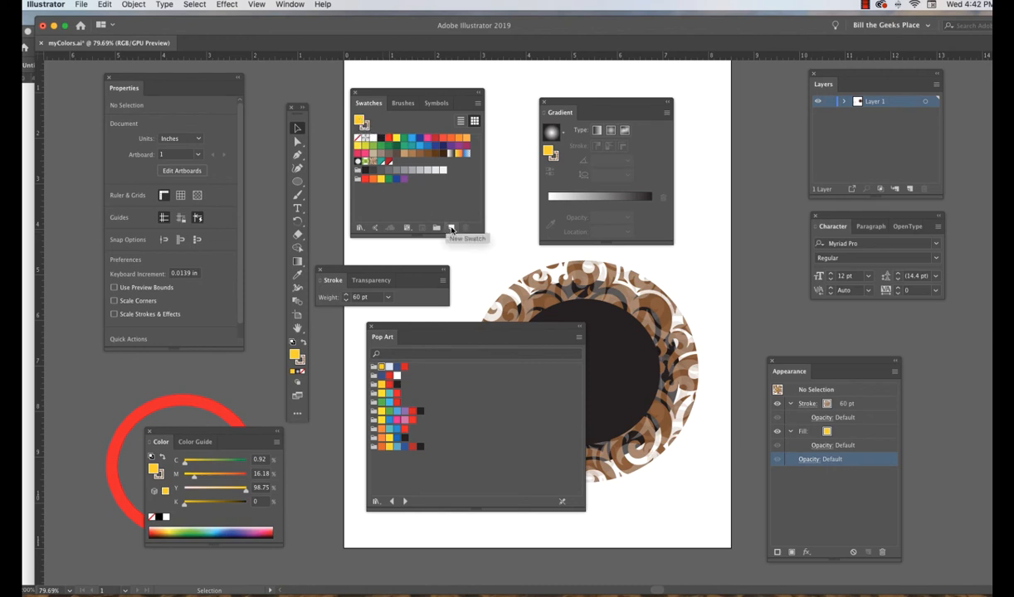
click(451, 229)
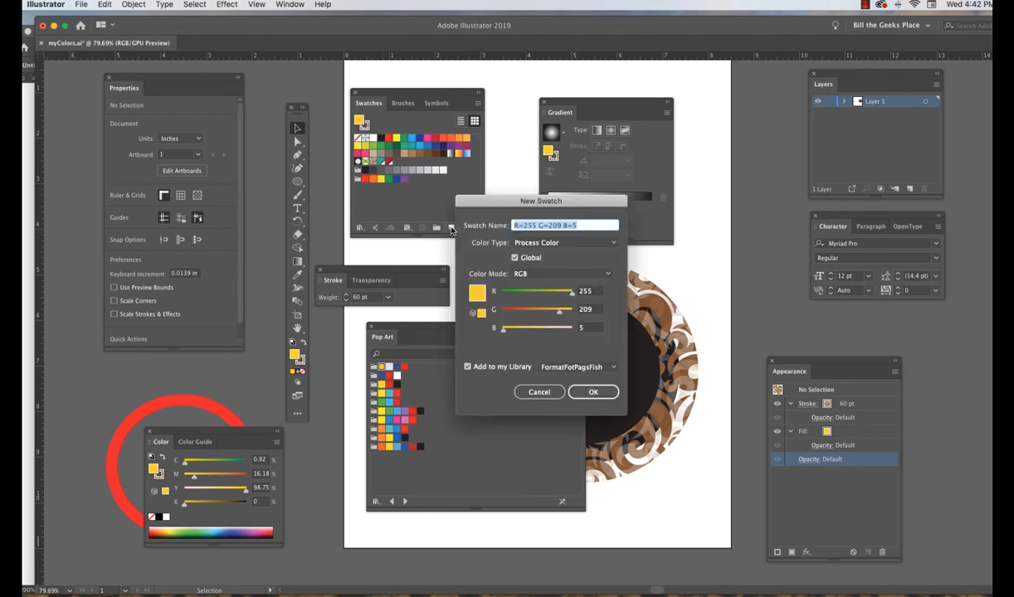
click(599, 392)
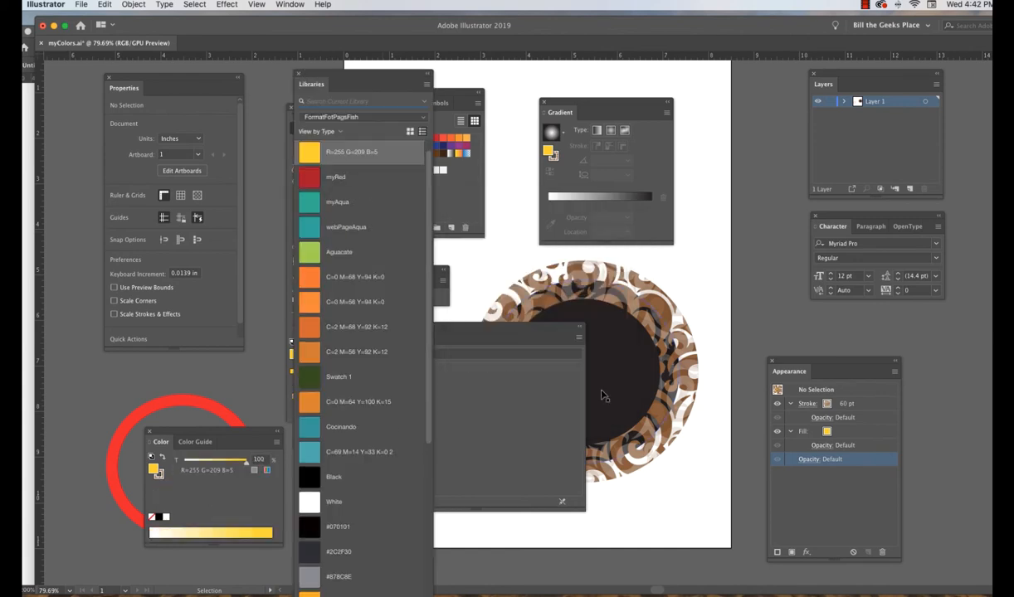
click(294, 73)
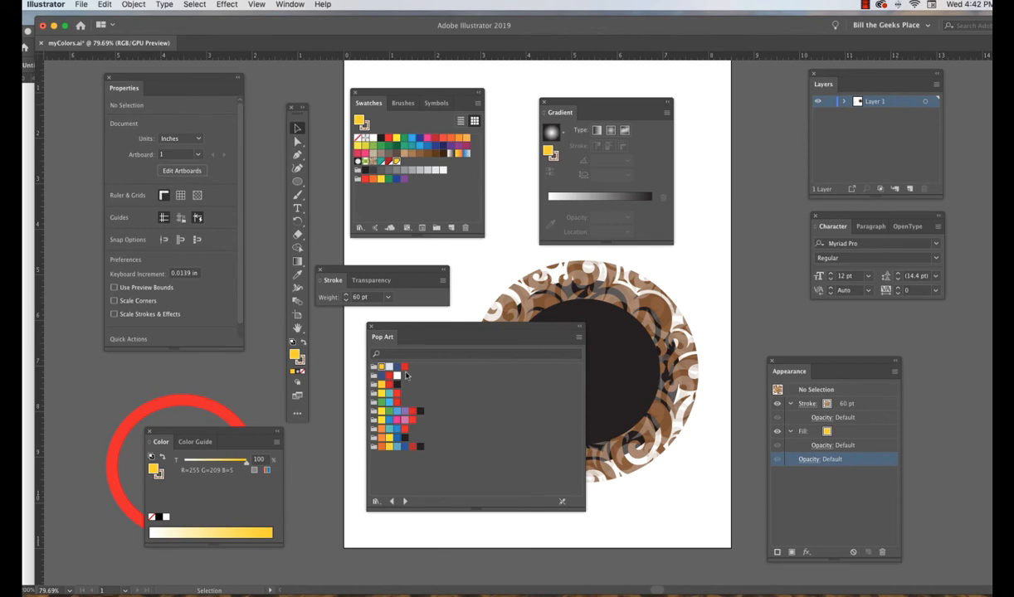
click(381, 447)
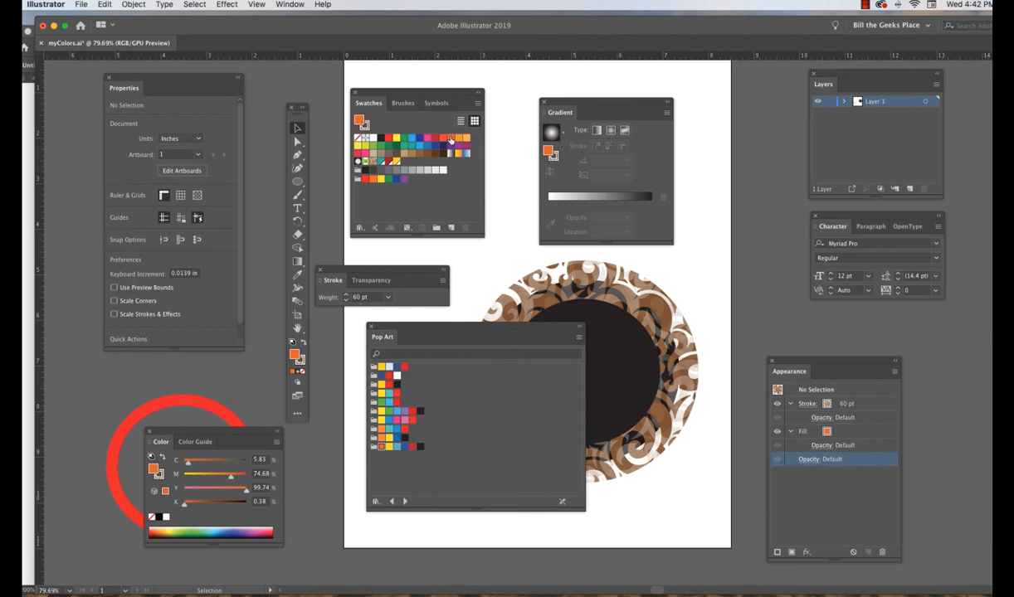
click(371, 327)
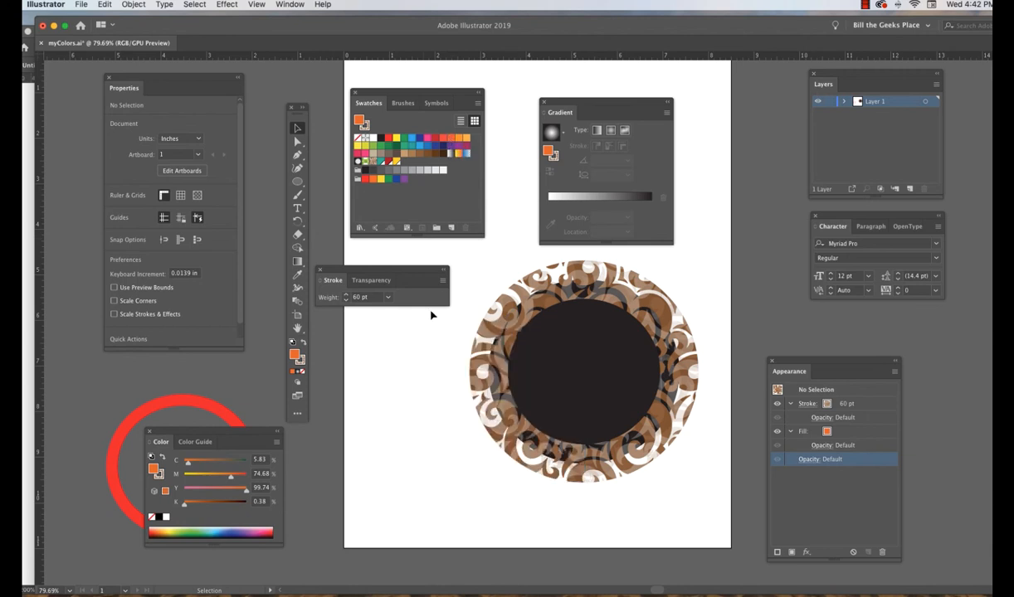
Open the PANTONE+ CMYK Uncoated color book, move it over the Gradient panel's lower part and enlarge it to show more swatches.
click(478, 104)
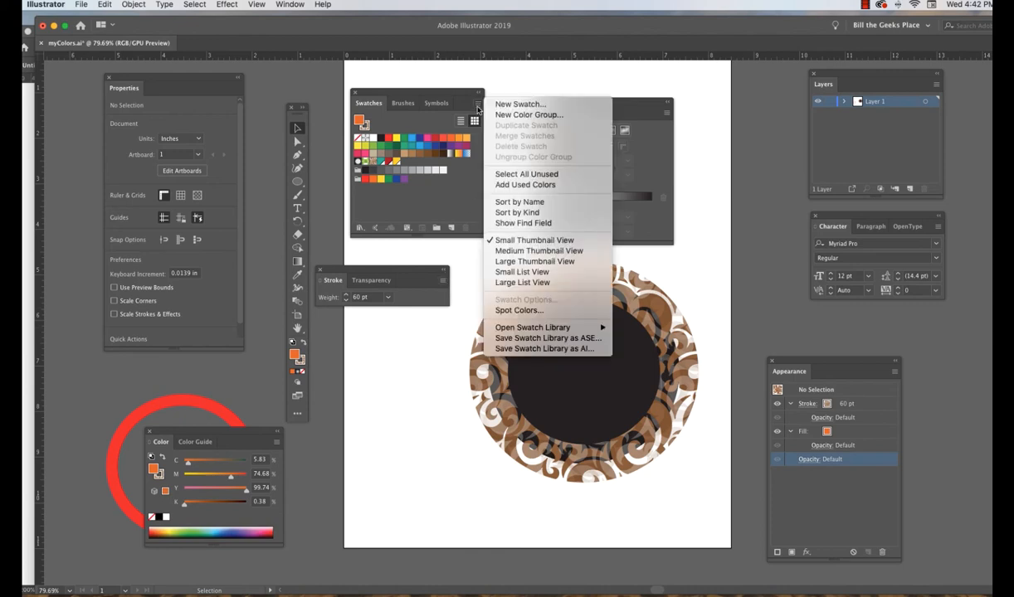
mouse_move(520, 331)
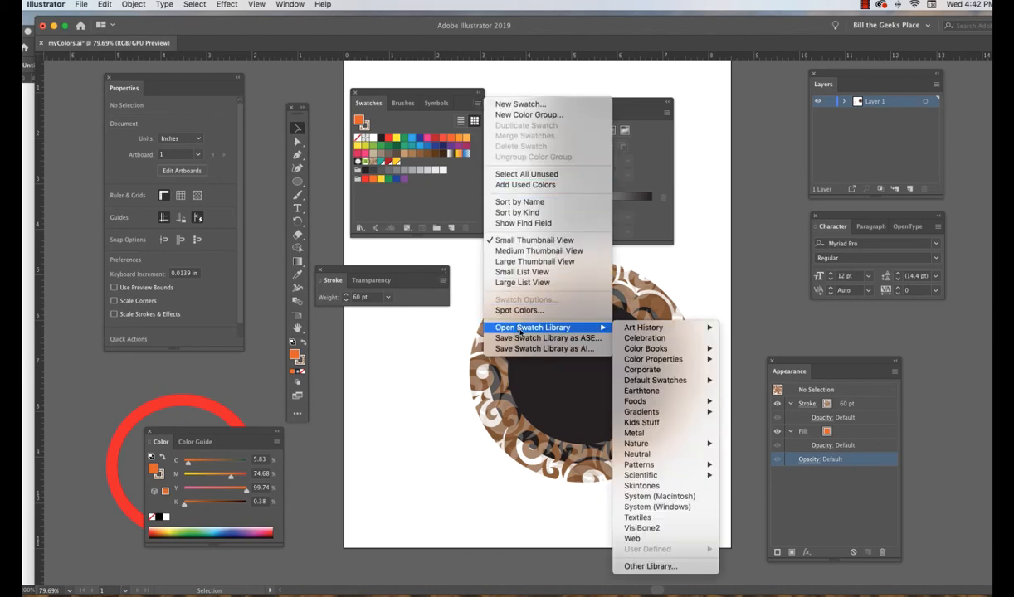
mouse_move(643, 353)
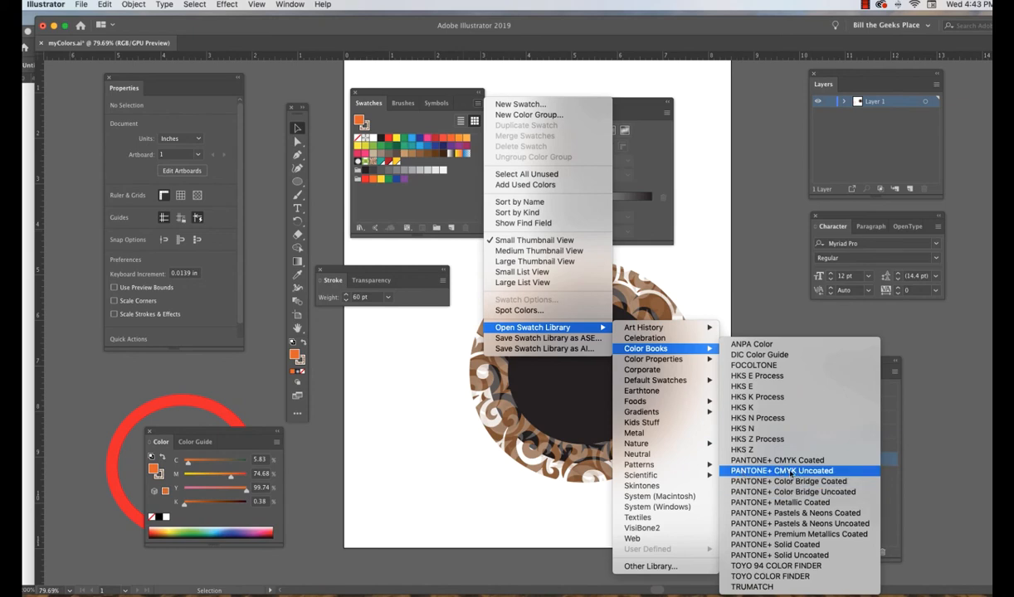
click(813, 474)
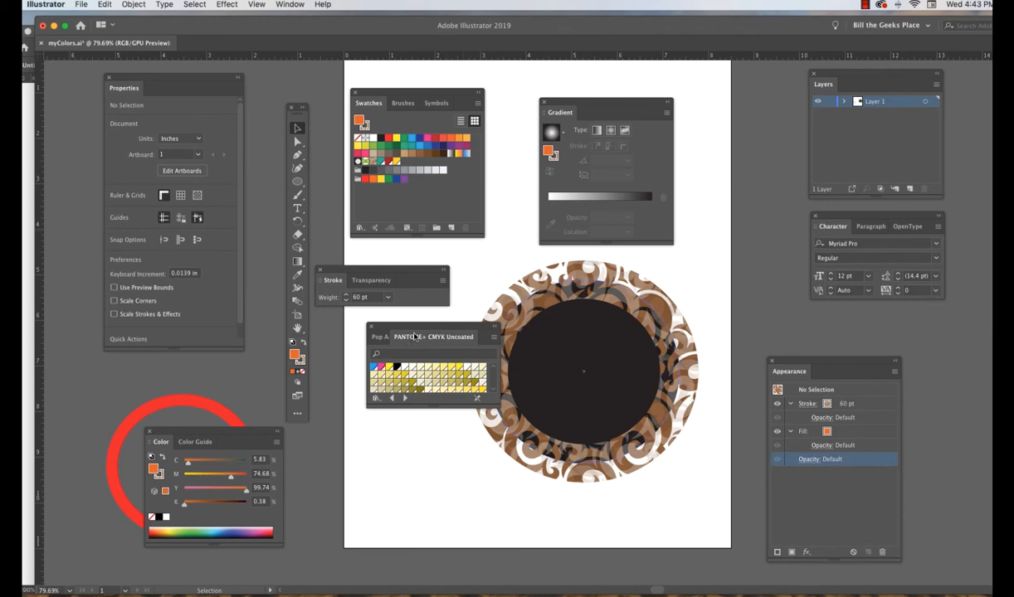
drag(417, 335, 610, 191)
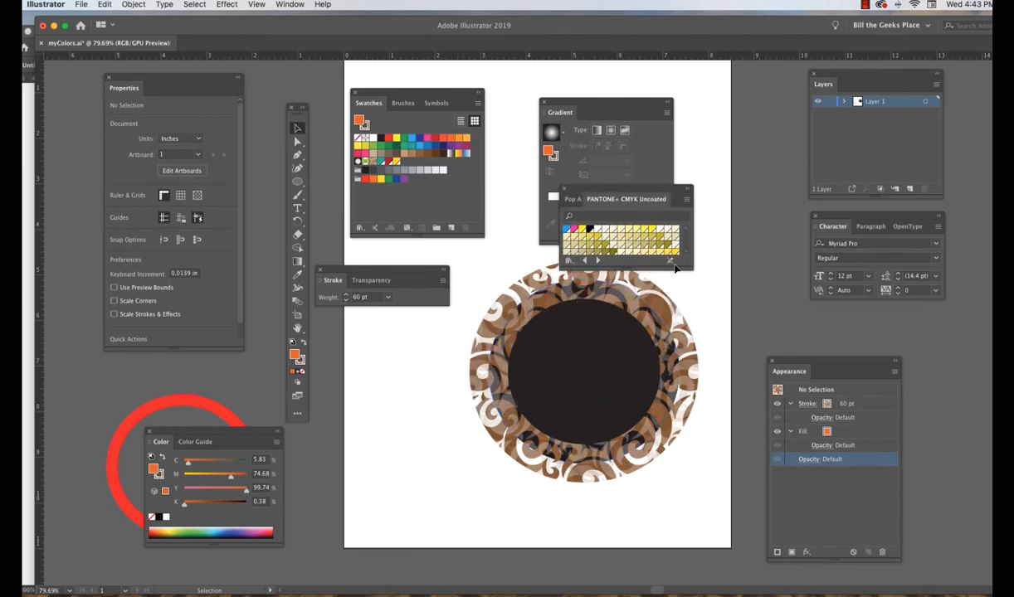
drag(672, 260, 706, 488)
Add PANTONE P 10-14 U, P 57-8 U and P 68-8 U from the color book to the document swatches, leaving P 68-8 U as fill.
scroll(661, 414, down, 5)
scroll(661, 415, down, 6)
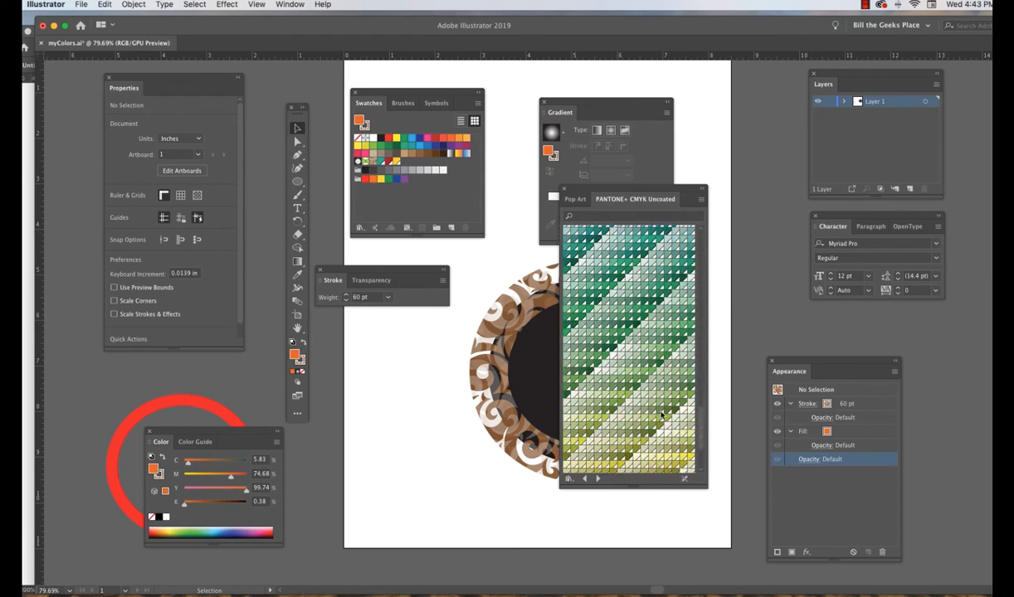
scroll(661, 415, up, 10)
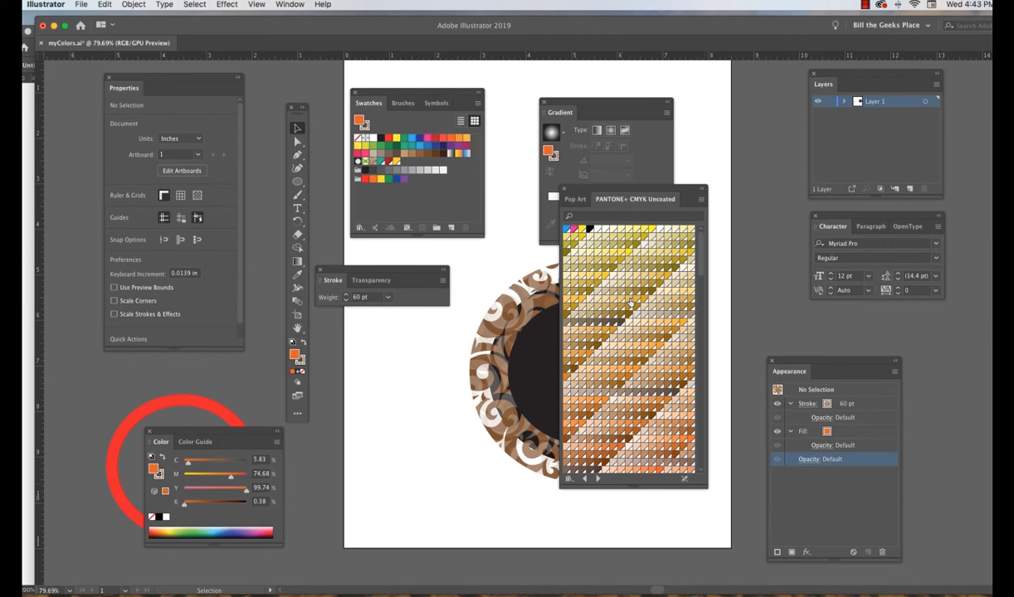
click(630, 303)
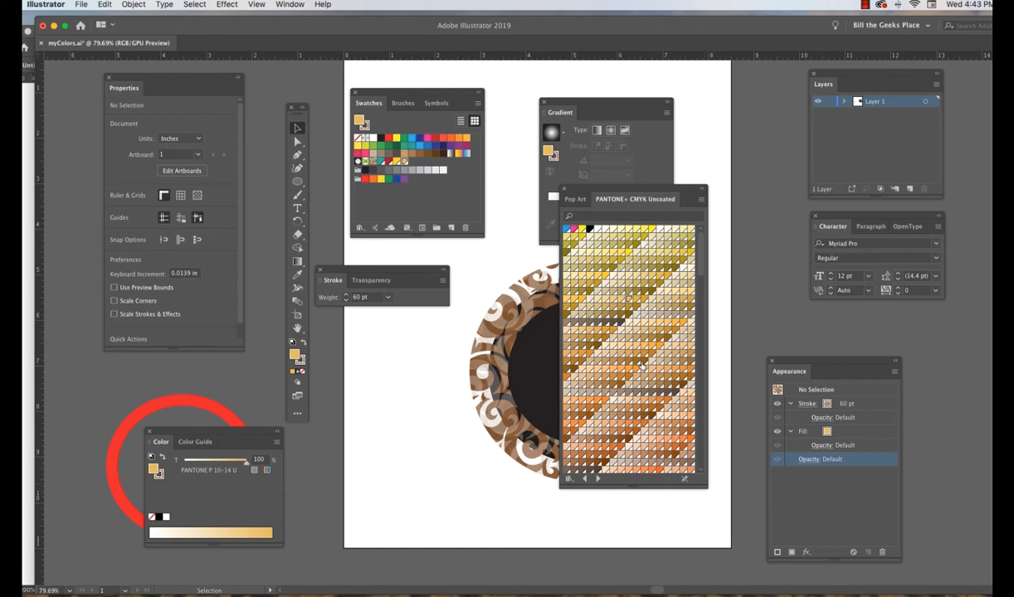
scroll(609, 426, down, 10)
scroll(639, 446, down, 2)
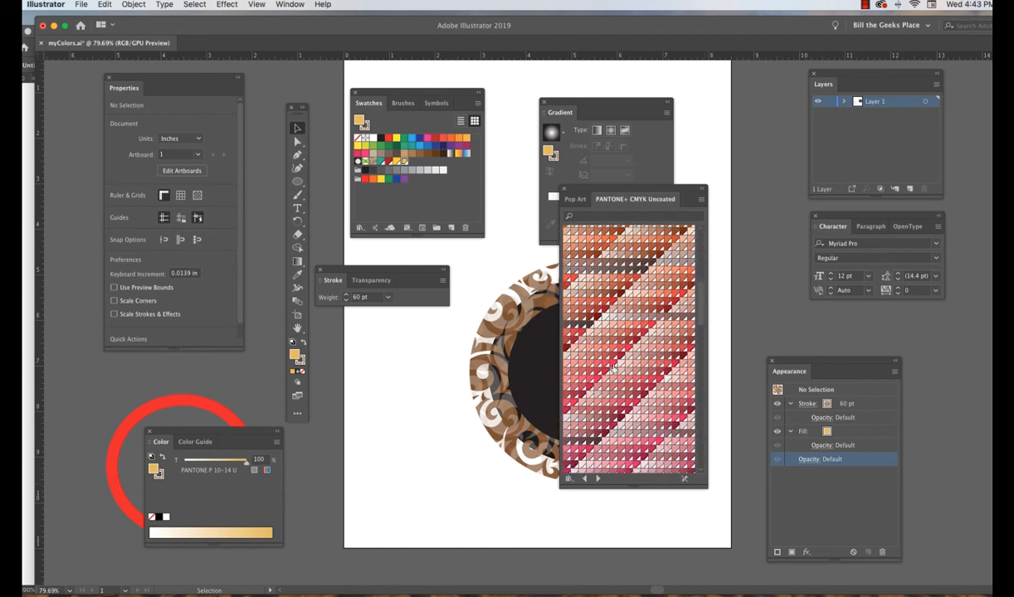
click(611, 363)
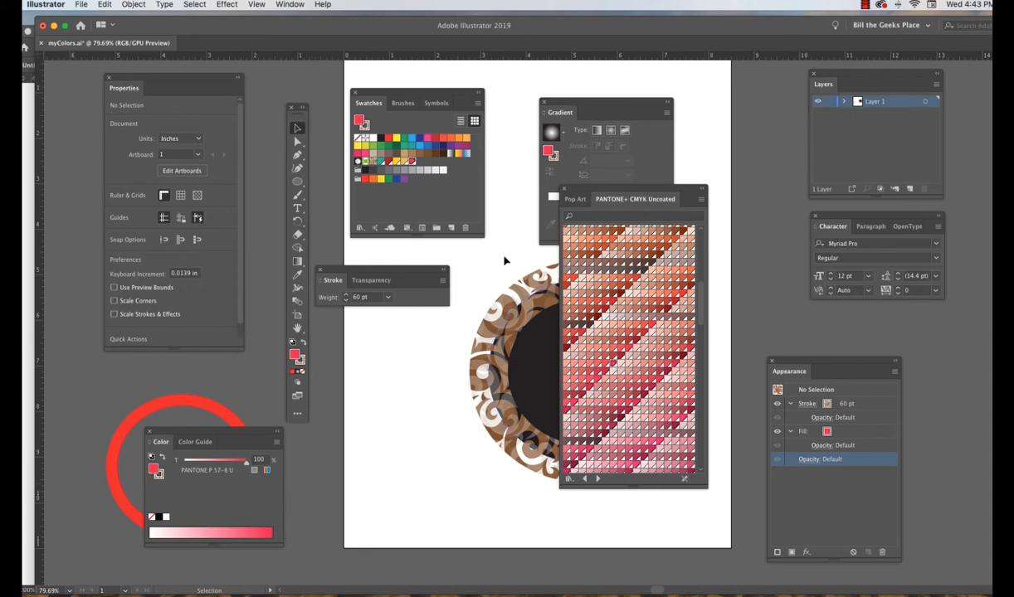
click(659, 442)
scroll(599, 404, down, 5)
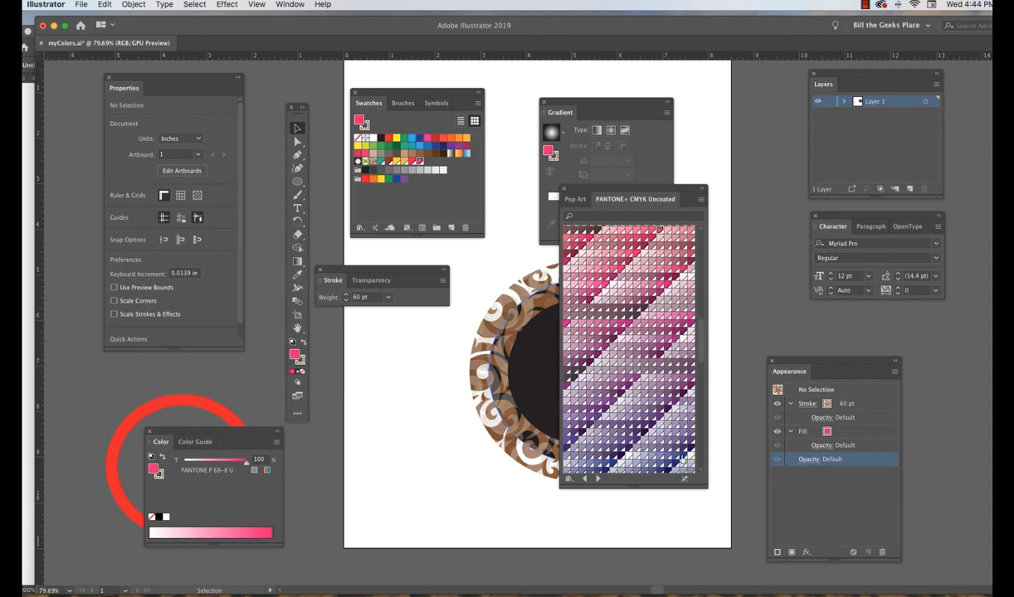
Add PANTONE P 99-8 U and P 144-9 U from the color book to the document swatches.
click(651, 440)
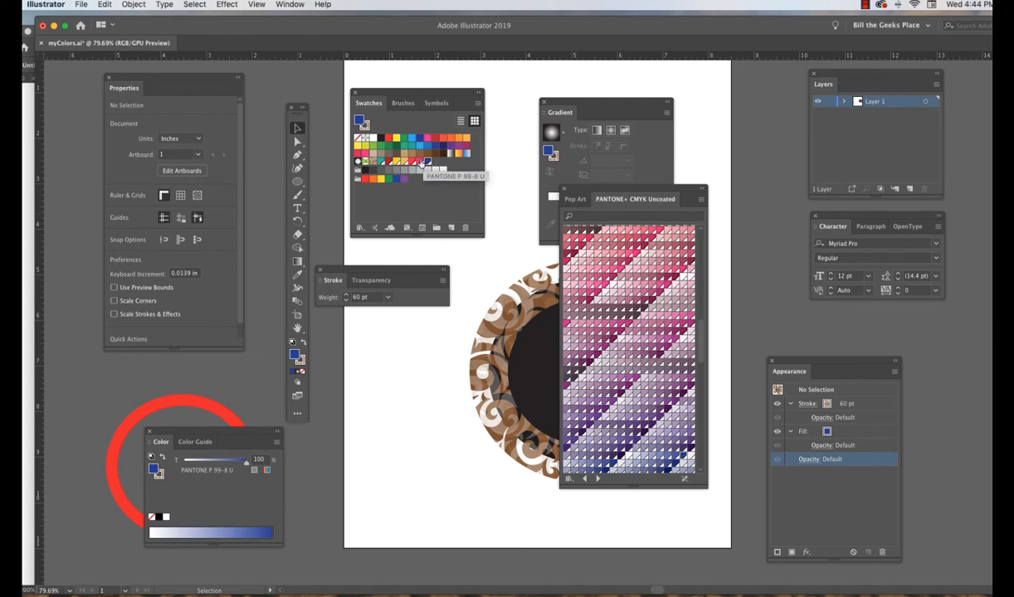
scroll(601, 385, down, 5)
scroll(601, 384, down, 3)
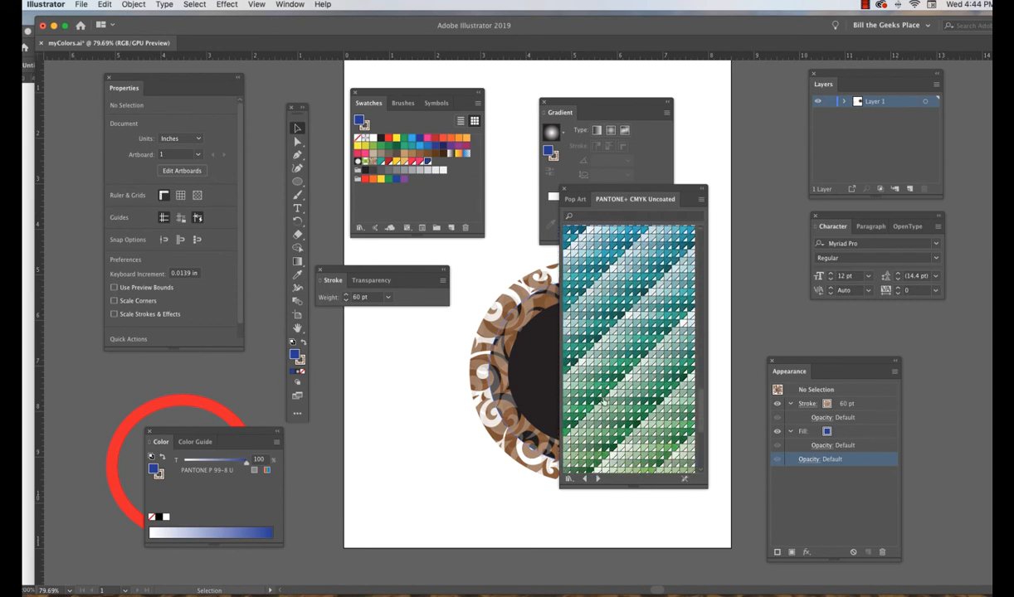
click(606, 404)
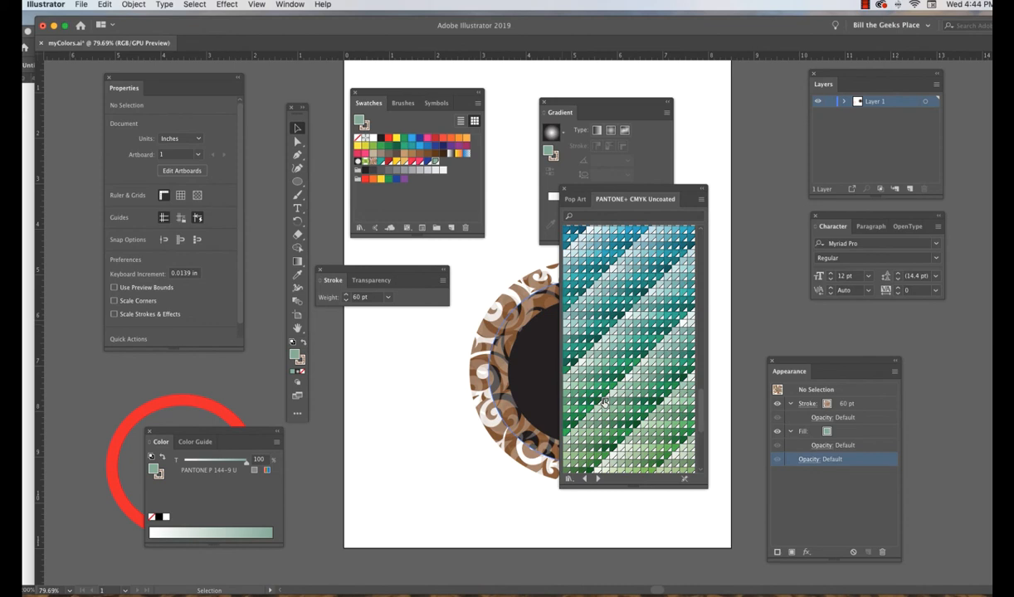
Add the block of green and teal swatches starting at PANTONE P 135-12 U to the document swatches, and save myColors.ai.
drag(572, 189, 530, 108)
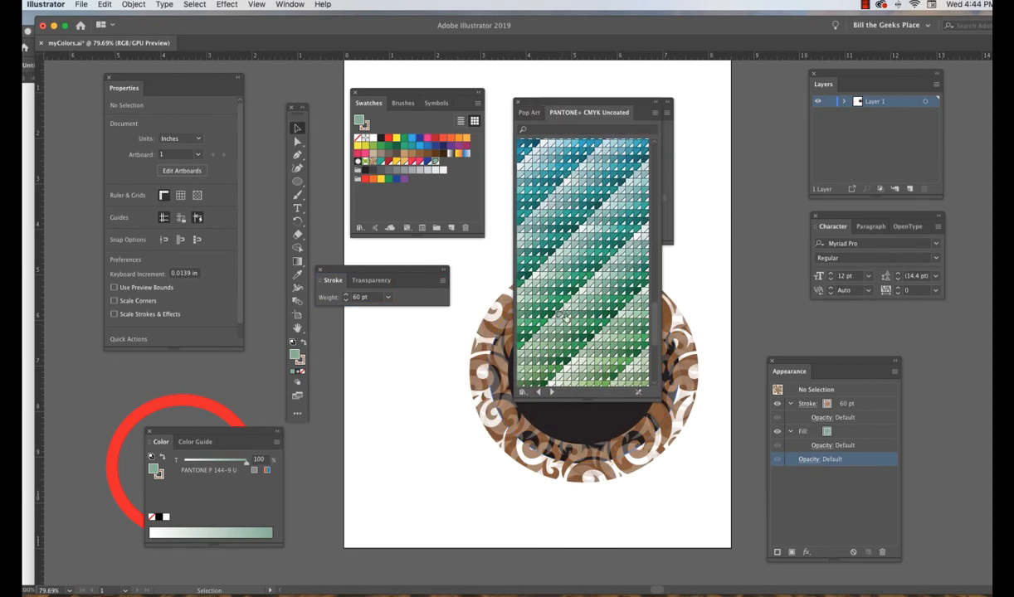
click(521, 253)
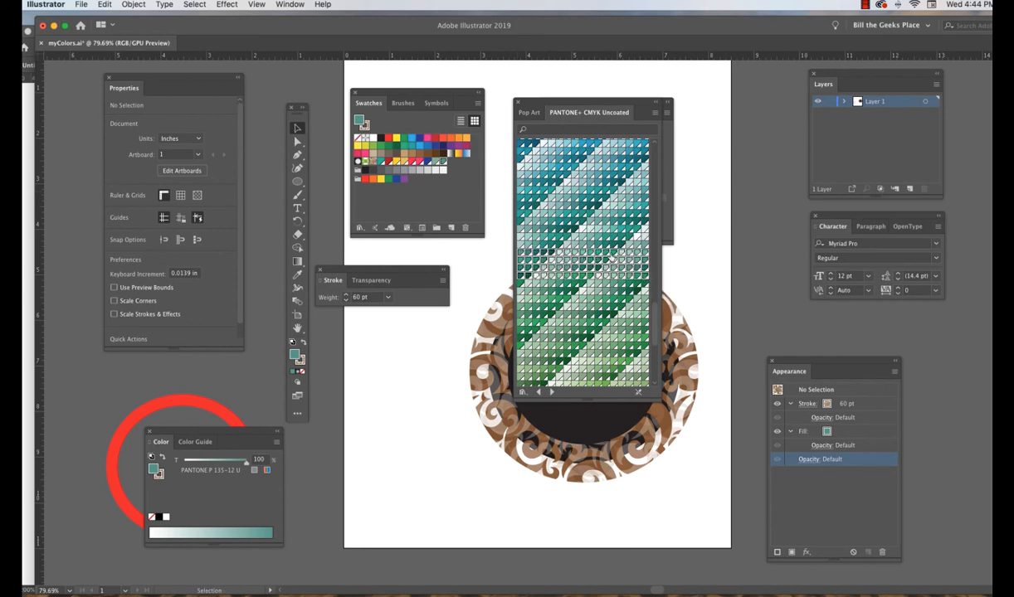
drag(644, 257, 419, 200)
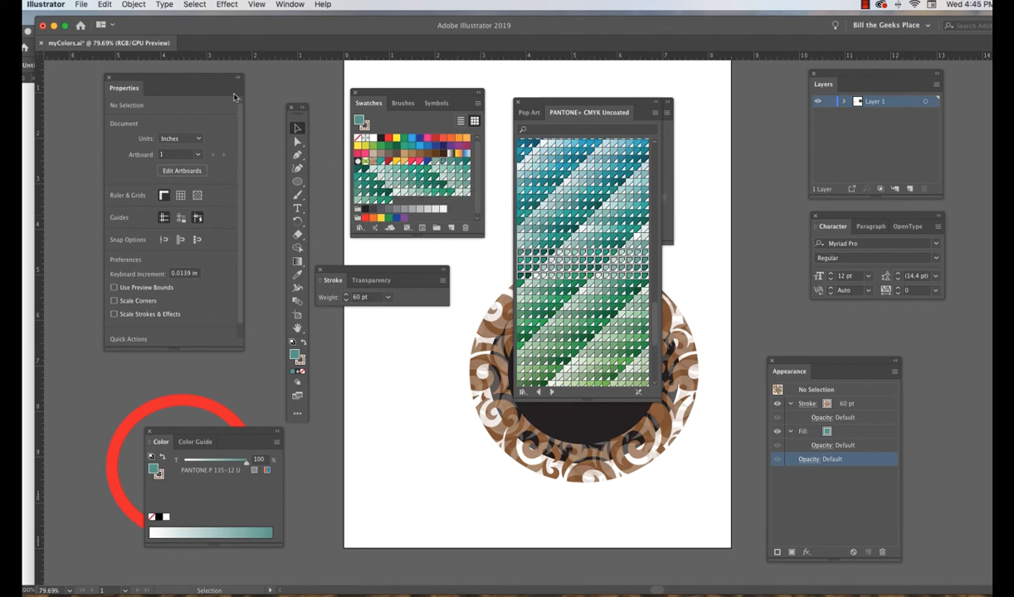
click(82, 6)
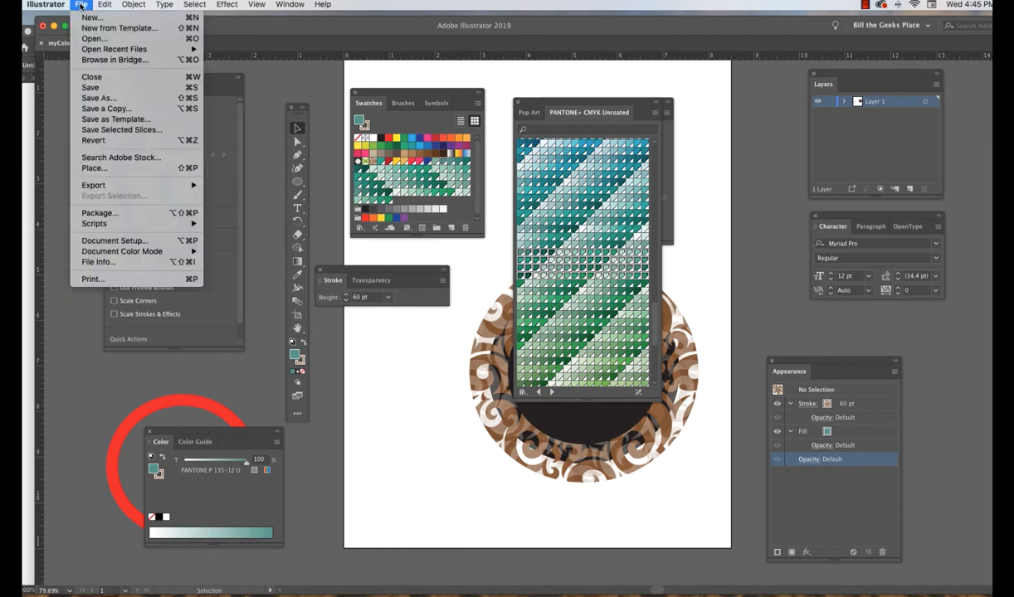
click(103, 88)
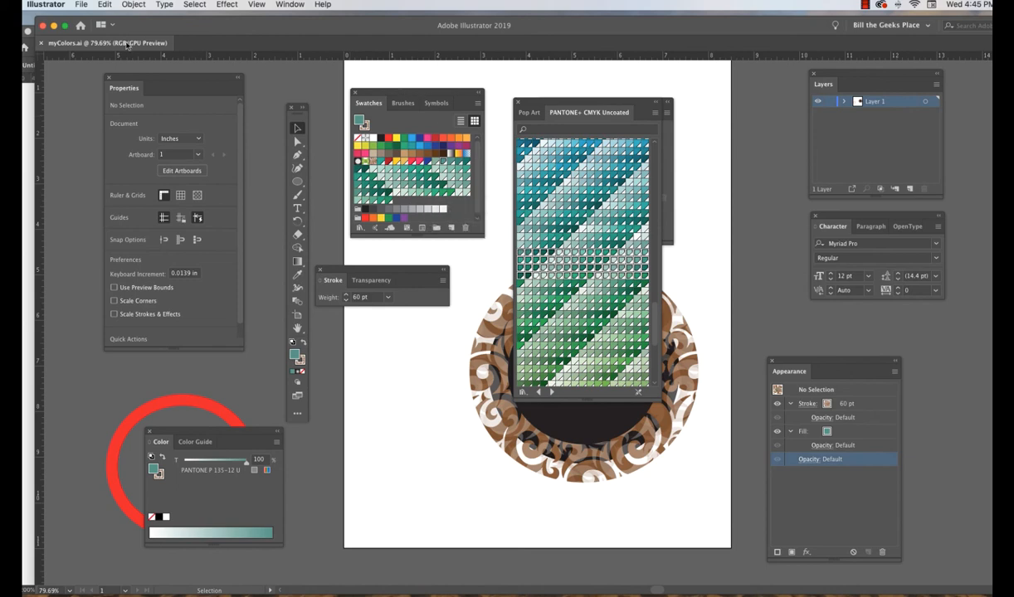
Create a new 612 x 792 pt Letter document and close the Pantone color book and Gradient panels.
click(80, 4)
click(91, 17)
key(super+n)
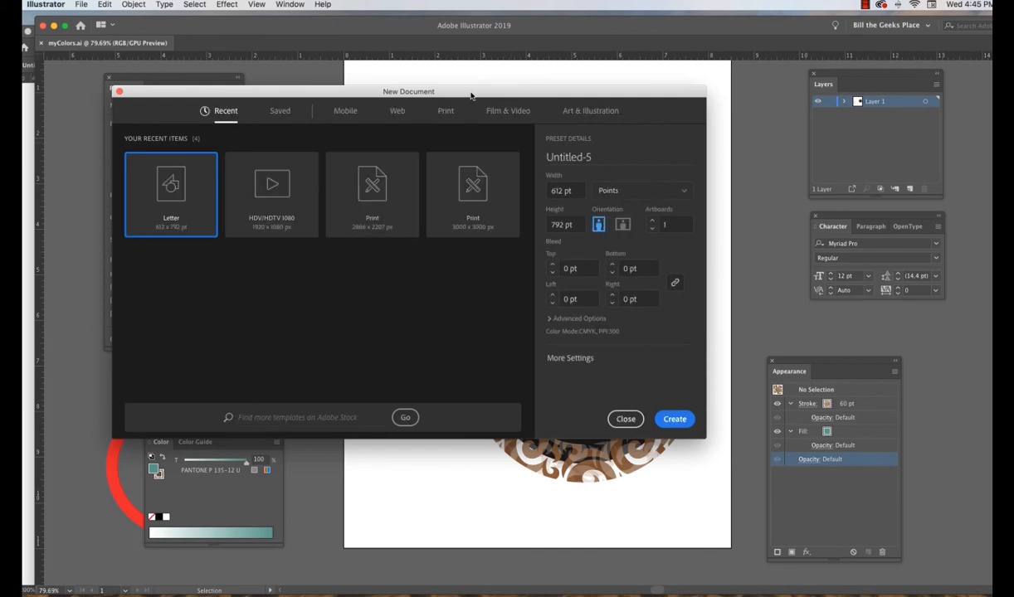
click(676, 420)
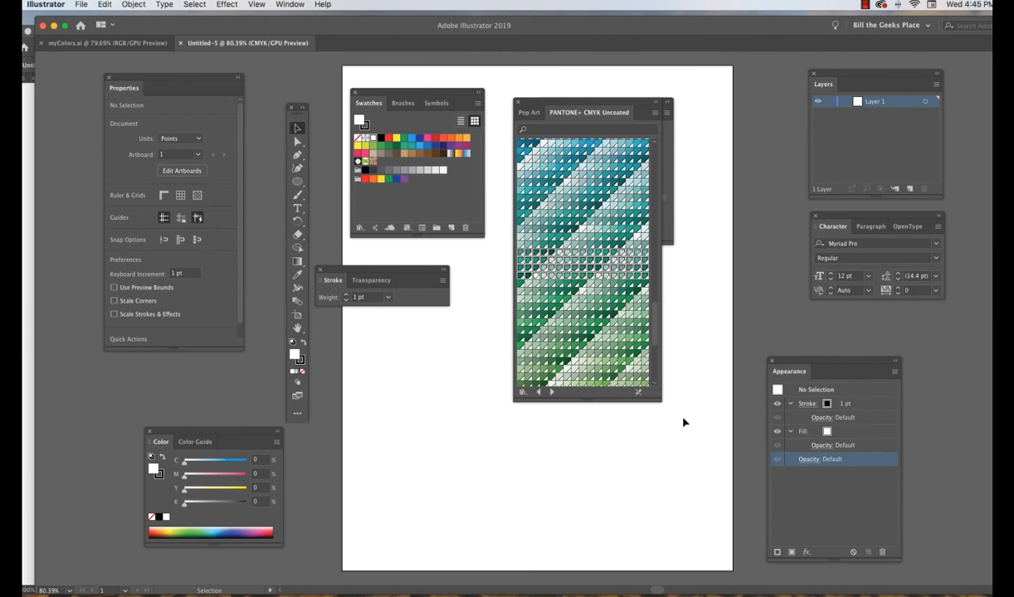
click(518, 105)
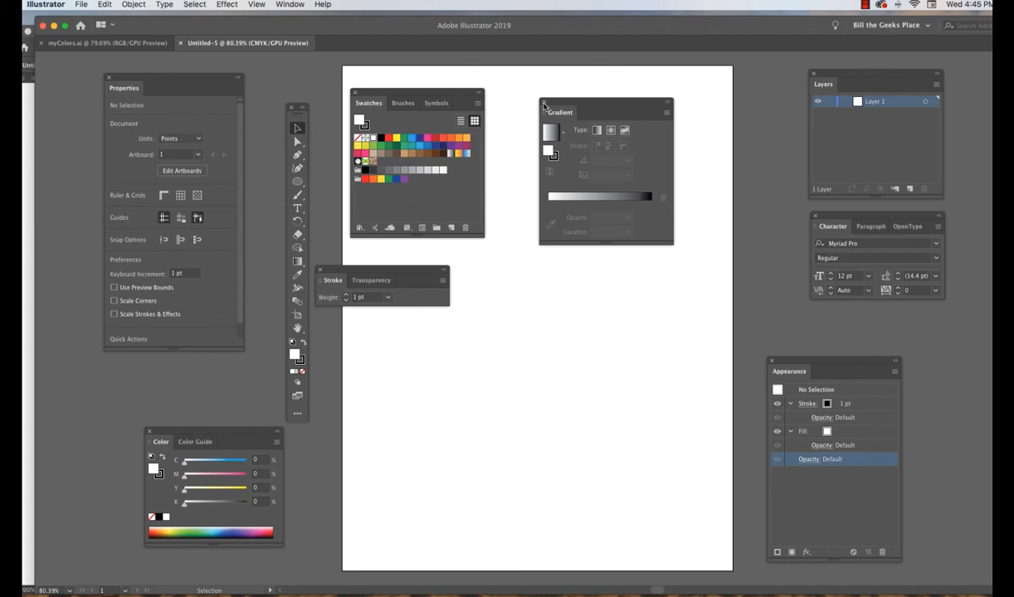
click(543, 102)
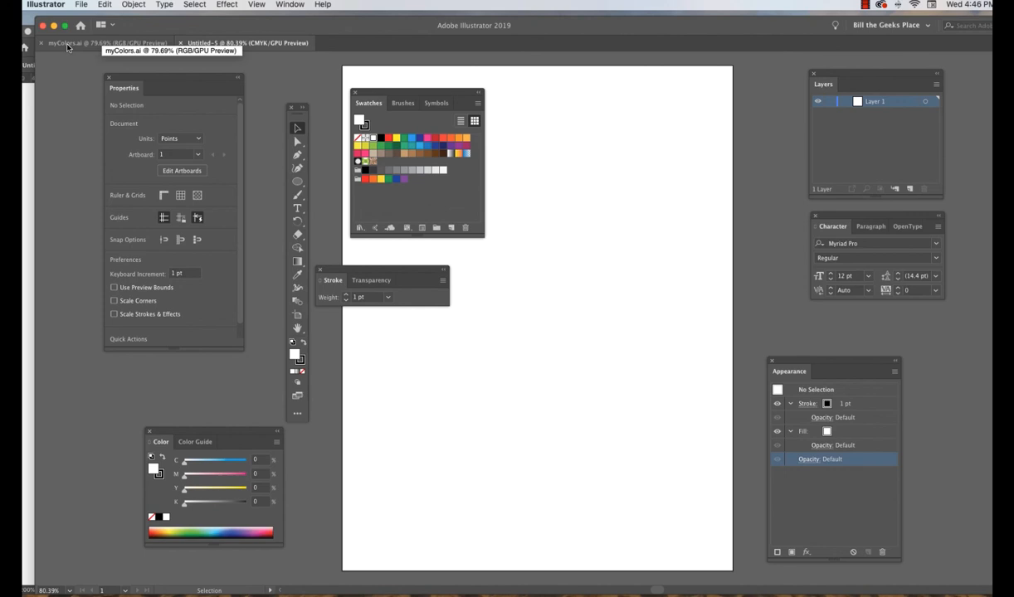
Load myColors.ai from the Part6-WorkingWithColors folder as a swatch library and enlarge its panel to show all swatches.
click(478, 105)
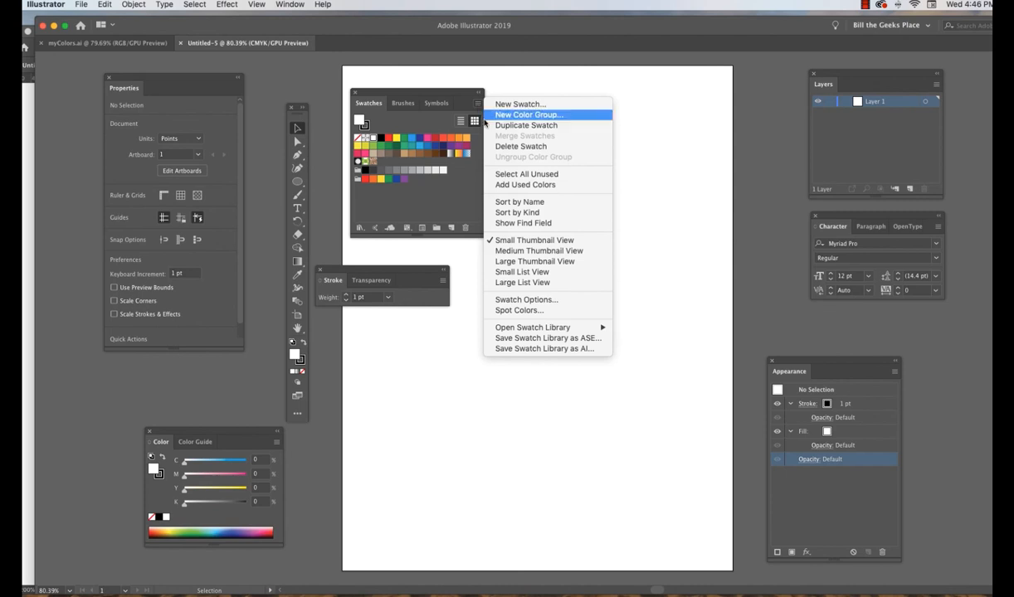
mouse_move(534, 330)
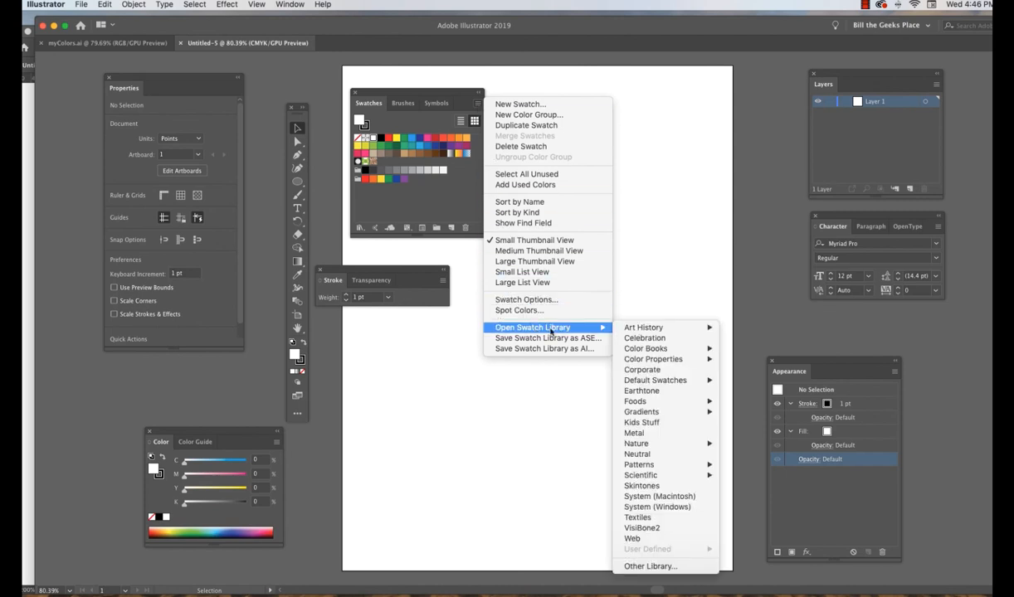
click(649, 567)
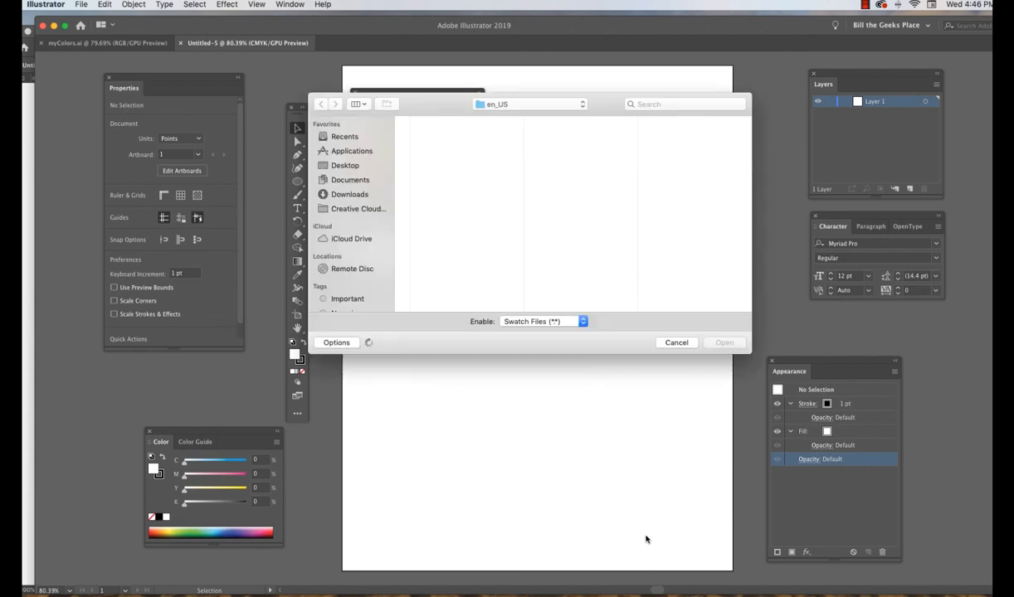
click(582, 105)
click(534, 190)
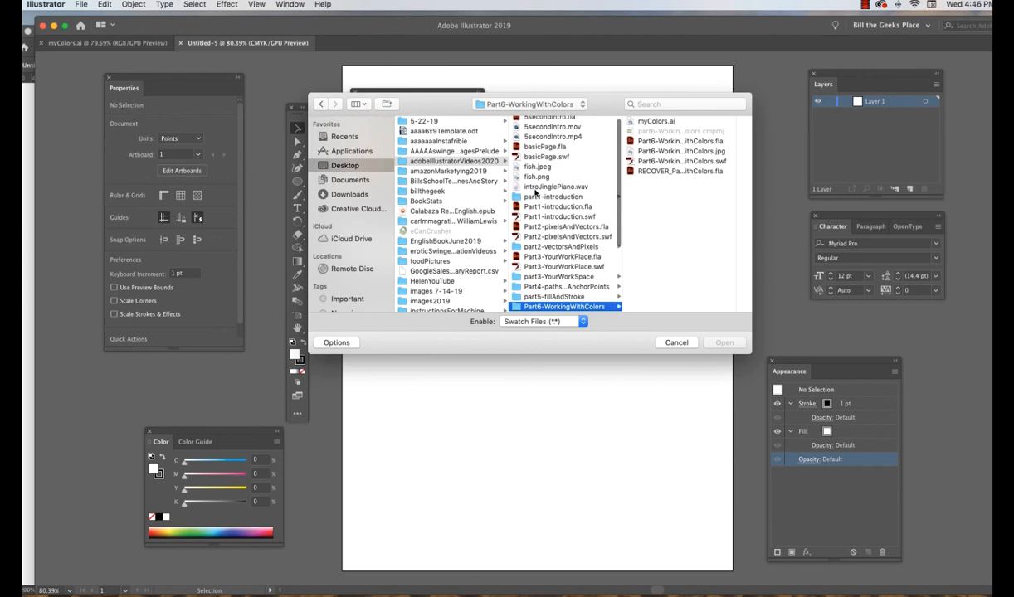
click(632, 122)
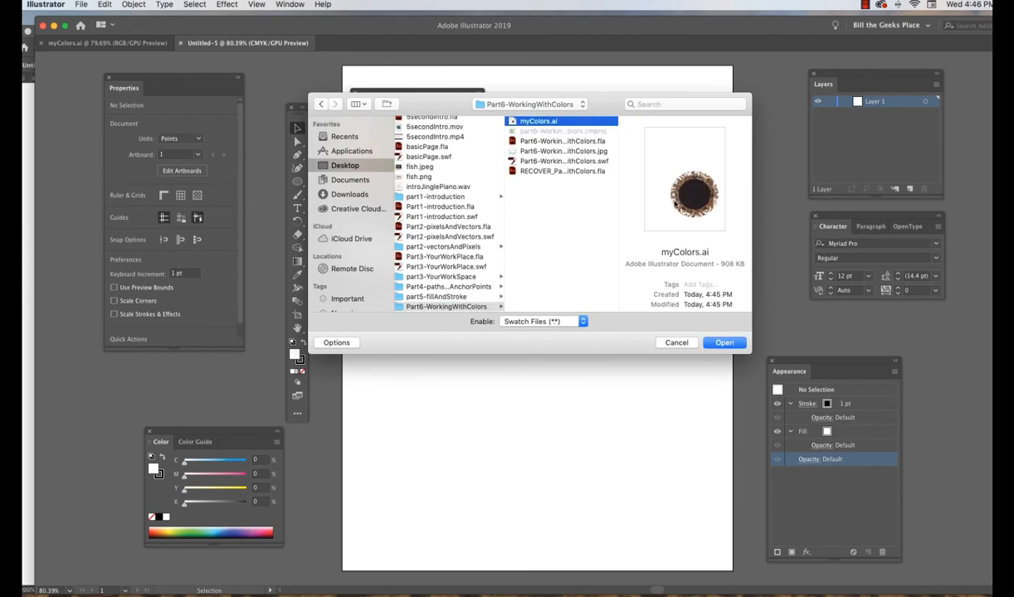
click(724, 342)
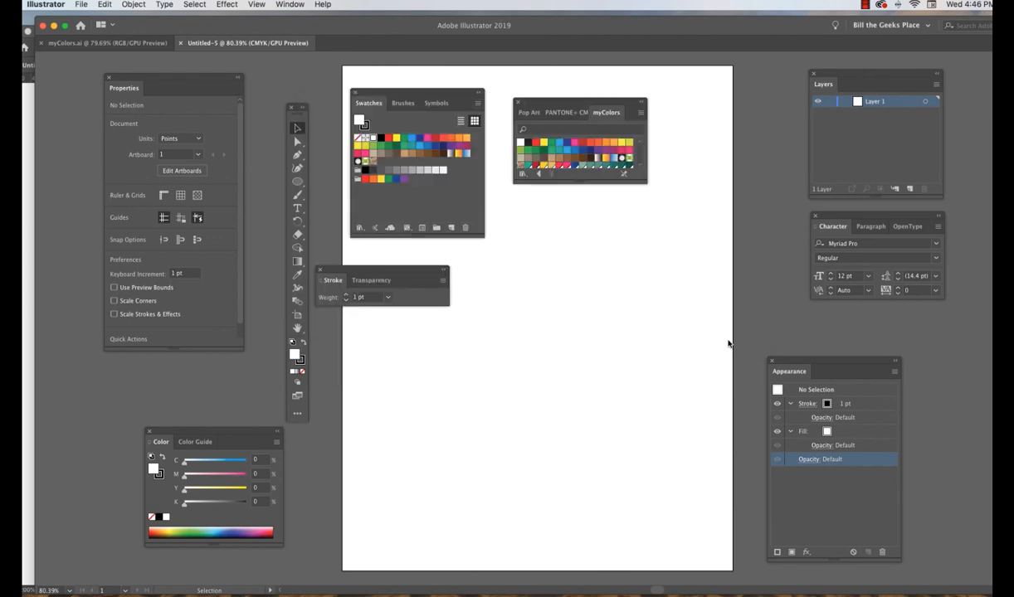
drag(621, 183, 629, 395)
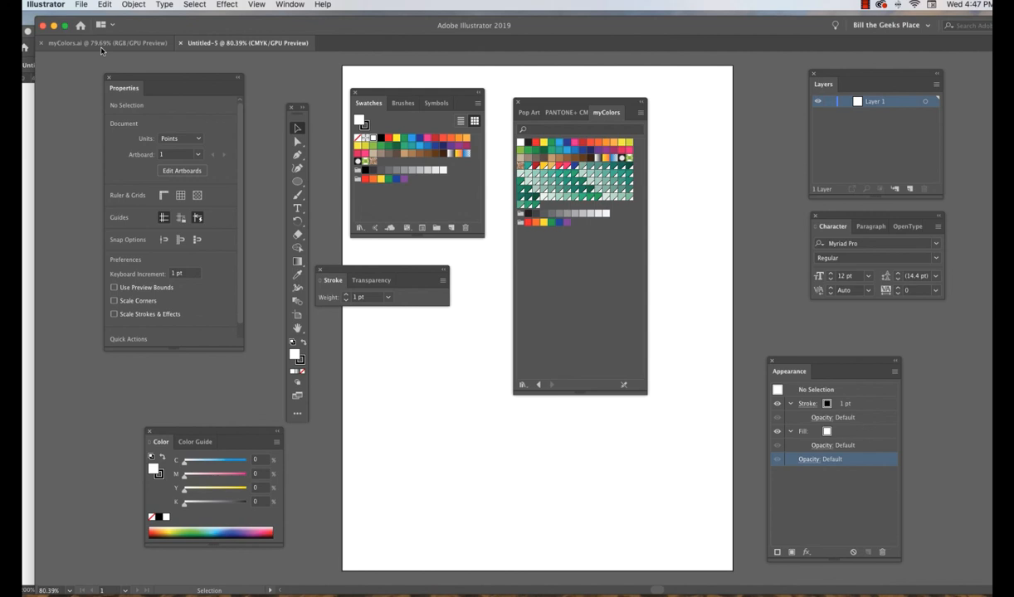
Sample dark shades 261418 and 721E32 for the fill in the Color Picker, ending on the red 9B0B2E.
double_click(294, 355)
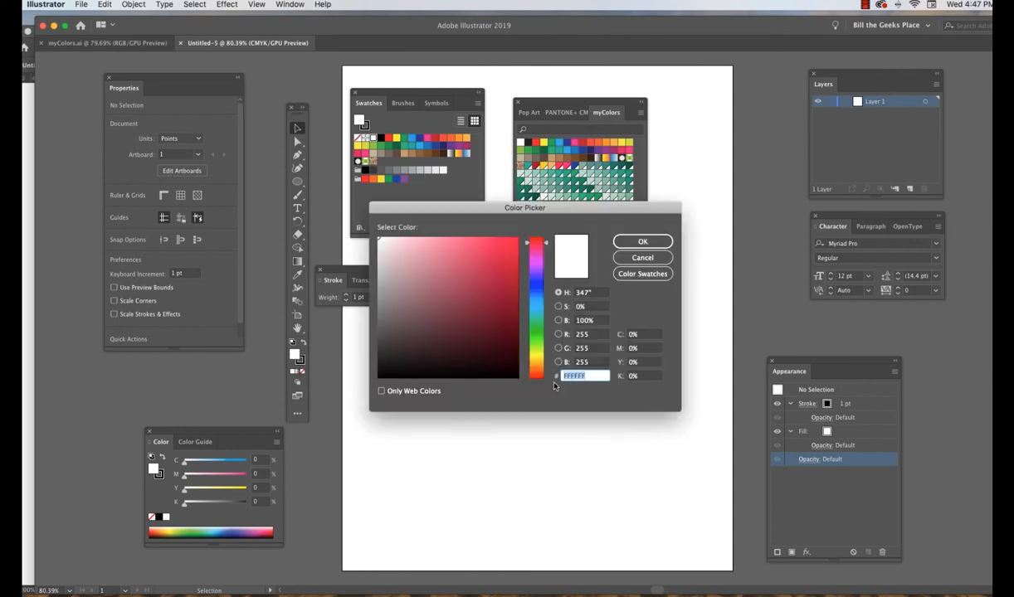
mouse_move(488, 246)
mouse_down()
mouse_move(505, 260)
mouse_move(470, 278)
mouse_move(466, 307)
mouse_move(448, 321)
mouse_move(453, 347)
mouse_move(471, 305)
mouse_move(403, 283)
mouse_move(466, 328)
mouse_move(458, 355)
mouse_move(445, 355)
mouse_up()
double_click(590, 376)
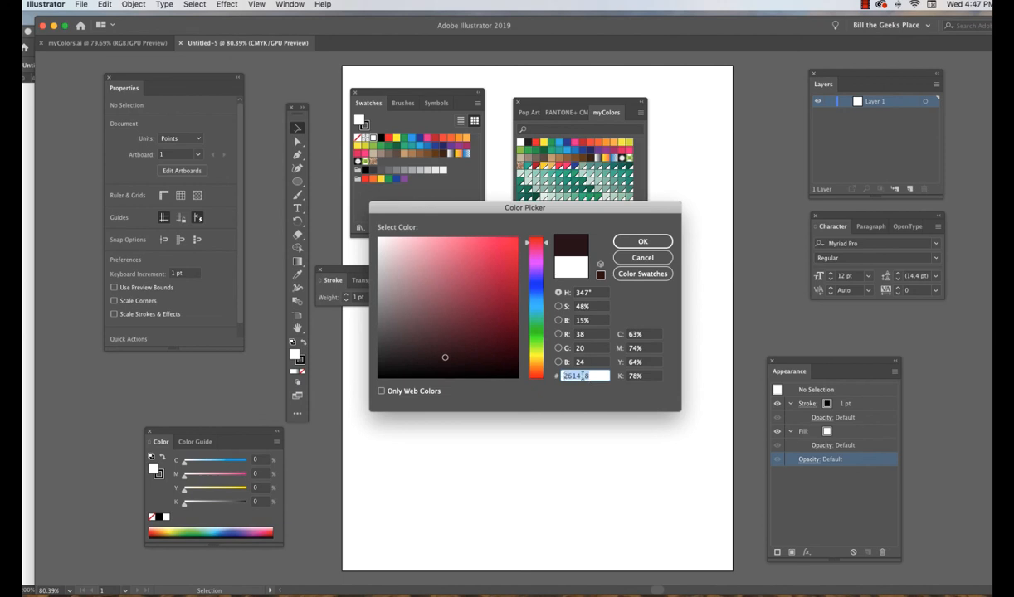
mouse_move(438, 332)
mouse_down()
mouse_move(467, 304)
mouse_move(481, 314)
mouse_up()
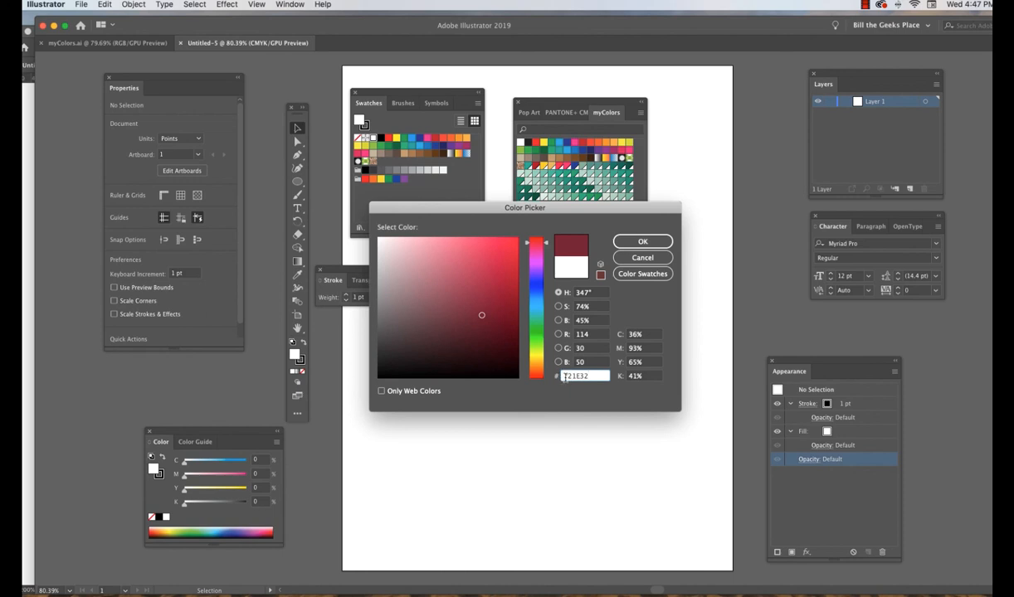
click(482, 316)
drag(481, 316, 509, 292)
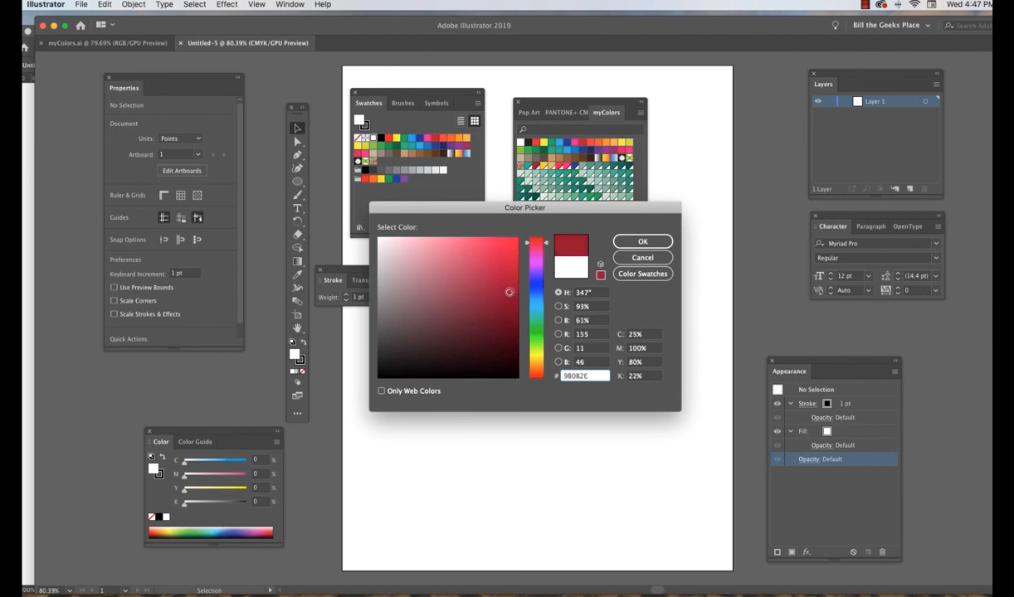